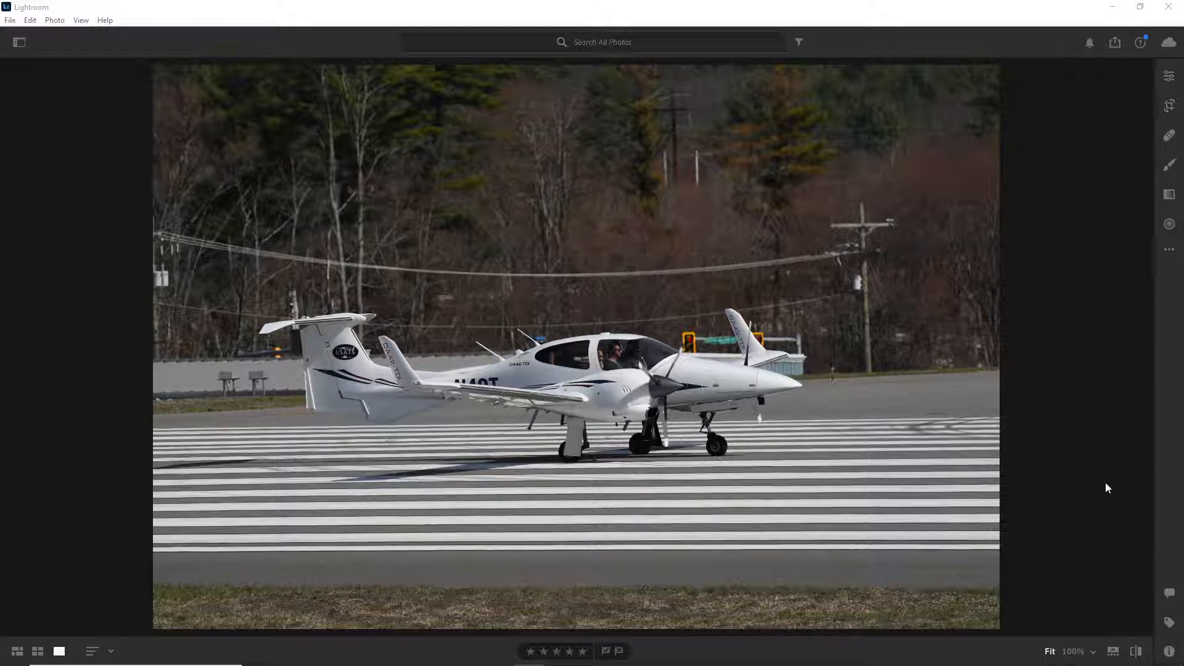
Compare the unedited airplane photo with the finished, cropped version of the same shot
key(Right)
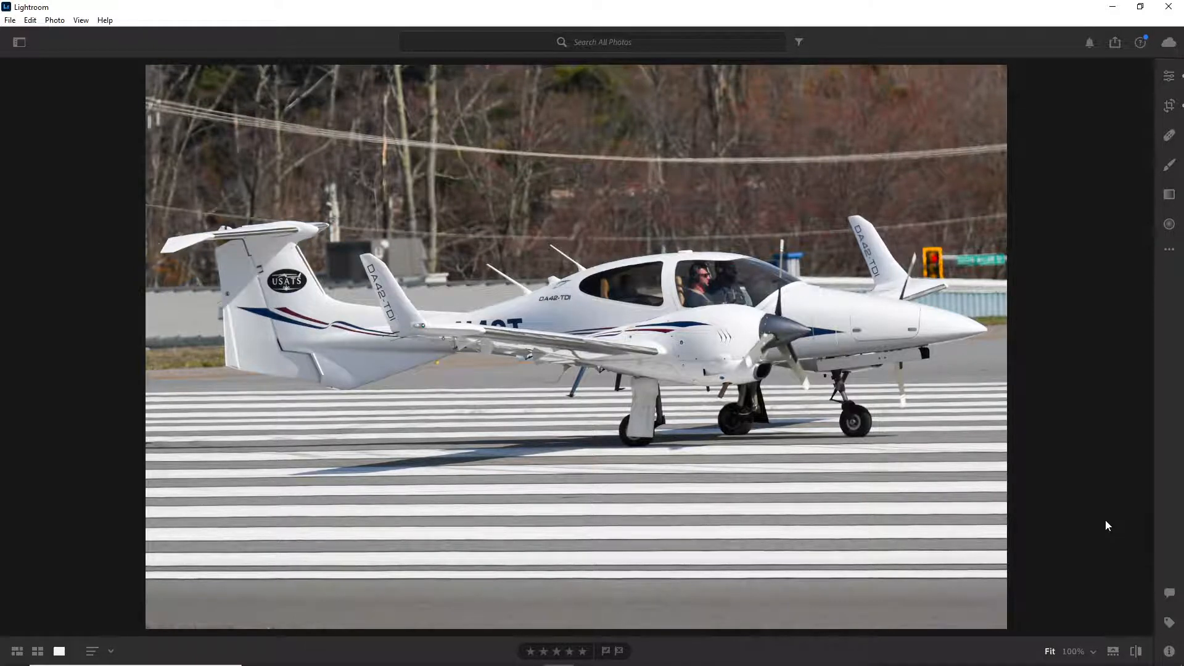
key(Left)
key(Right)
key(Left)
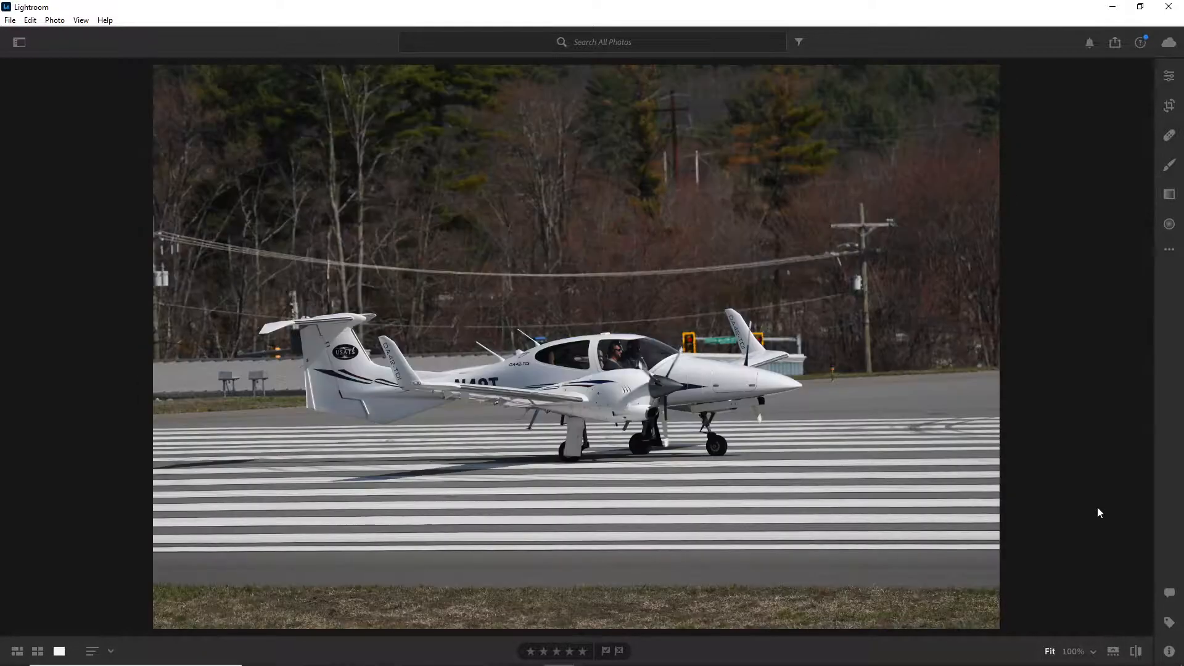
key(Right)
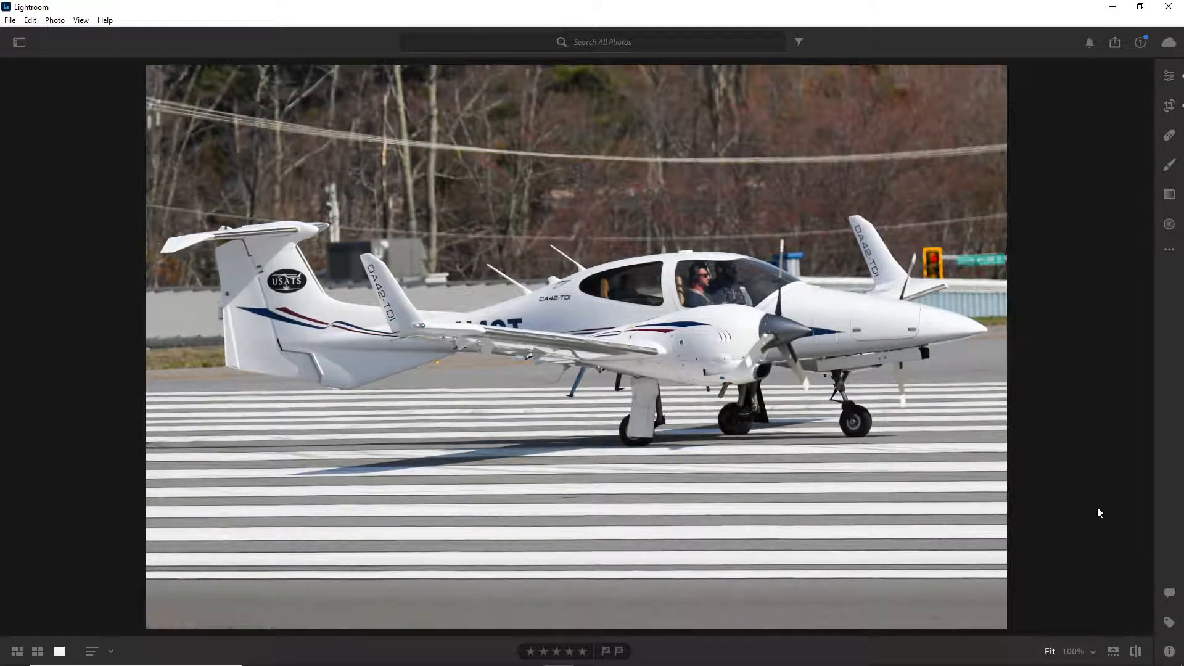
key(Left)
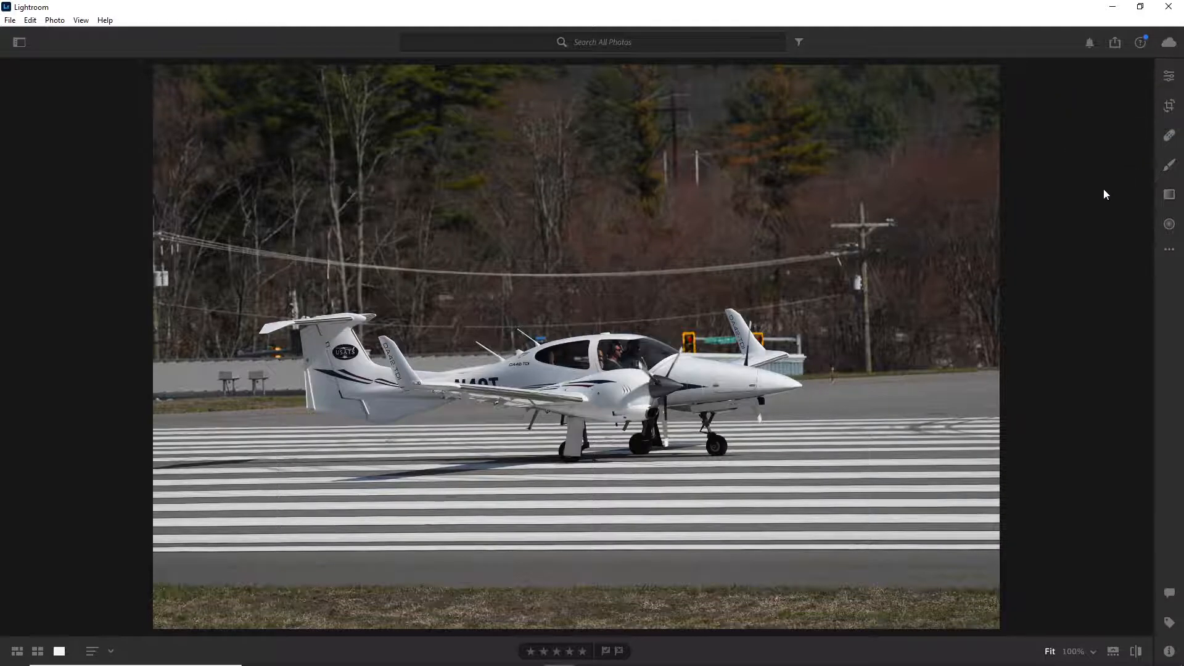
Start cropping the unedited airplane photo and set the crop aspect ratio to 3 x 2
click(1169, 107)
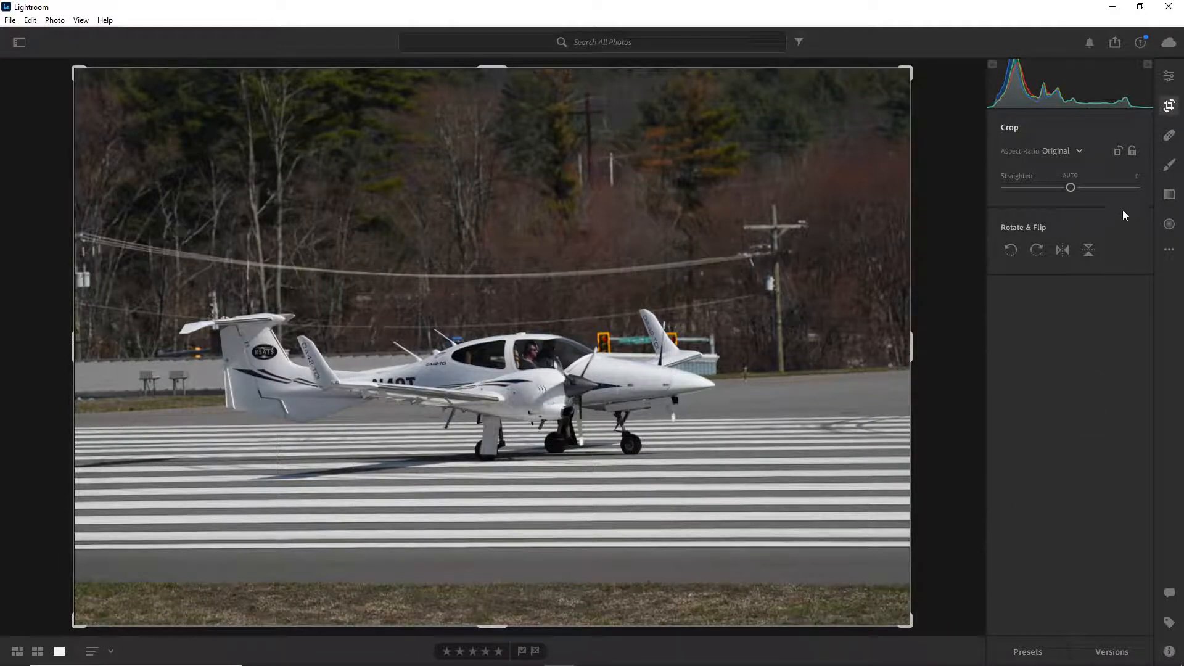
click(1076, 153)
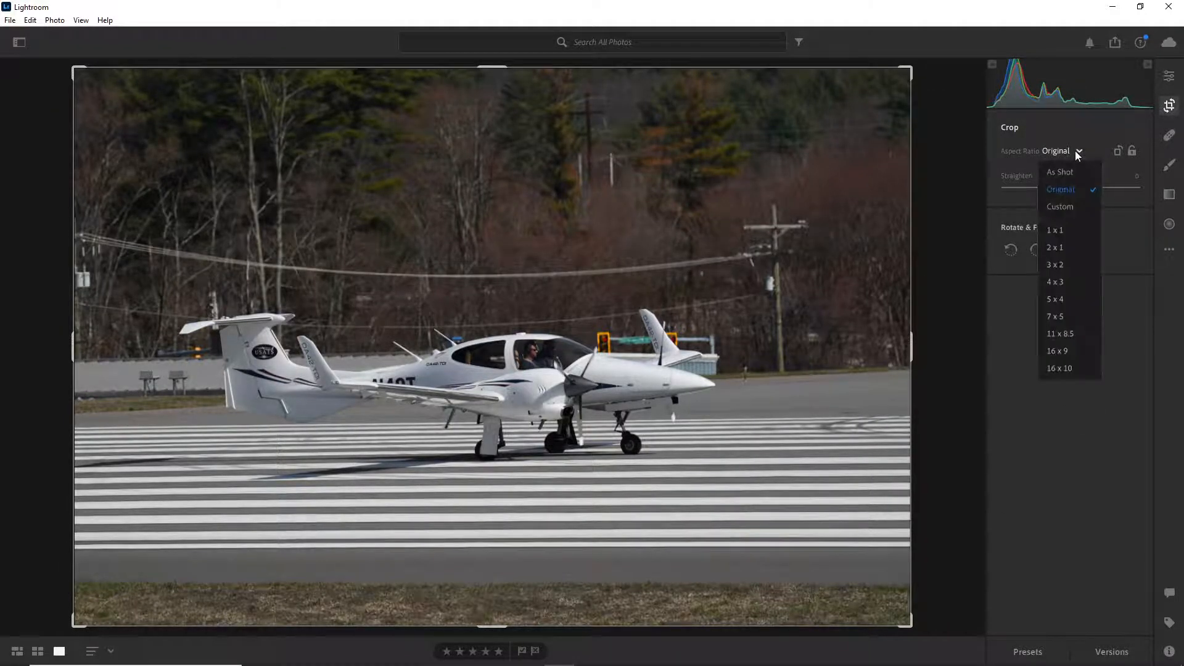
click(1069, 265)
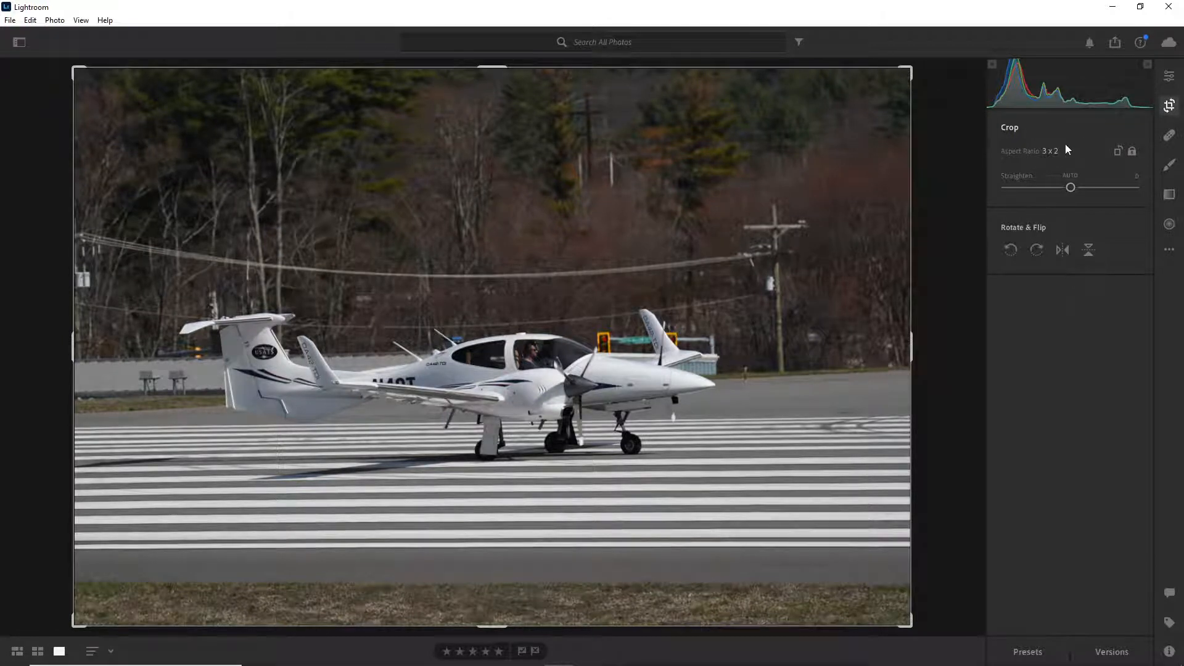
click(1065, 148)
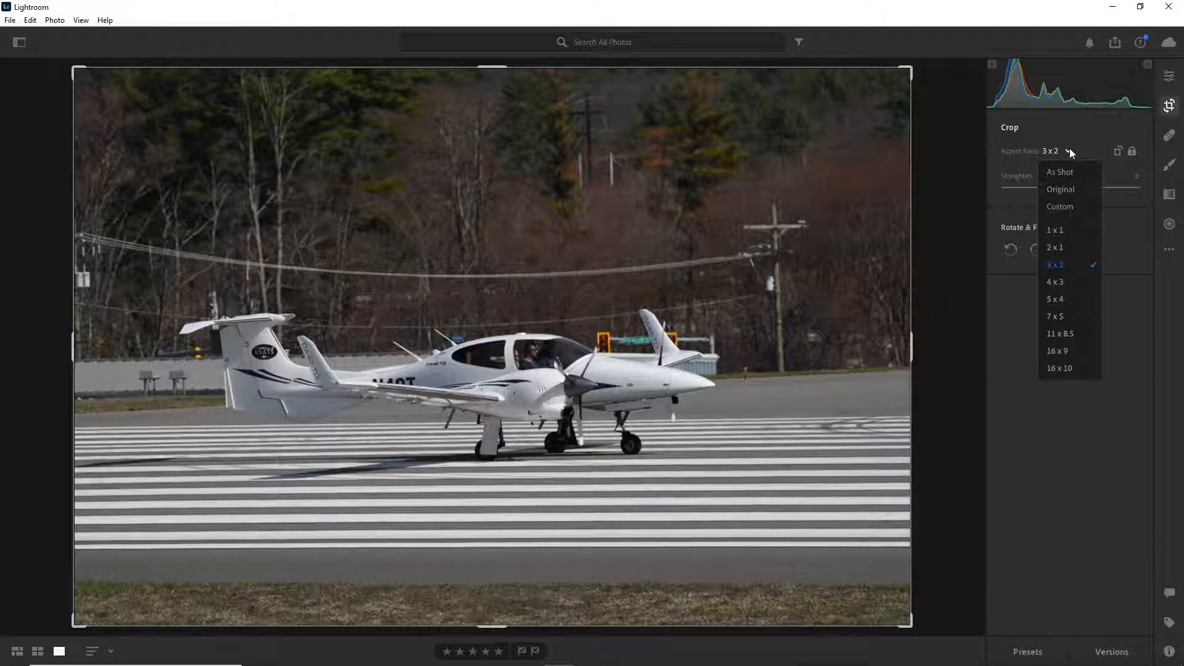
click(1066, 264)
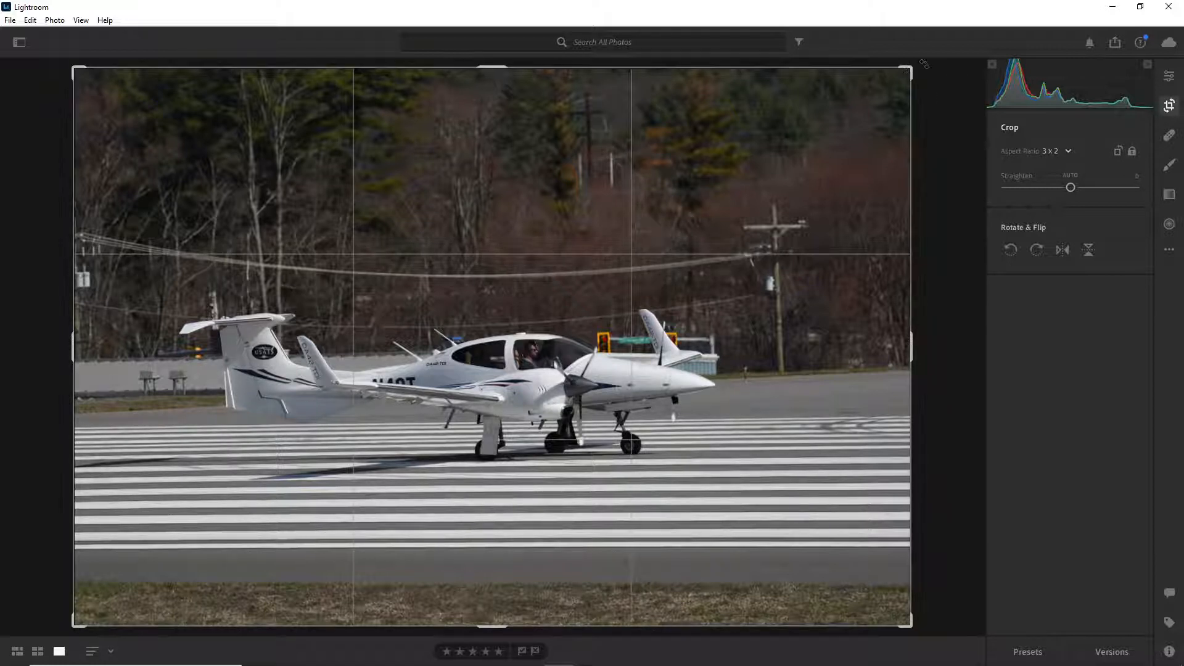
Shrink the crop frame around the airplane and reposition the photo so the whole plane sits inside it
drag(910, 70, 805, 126)
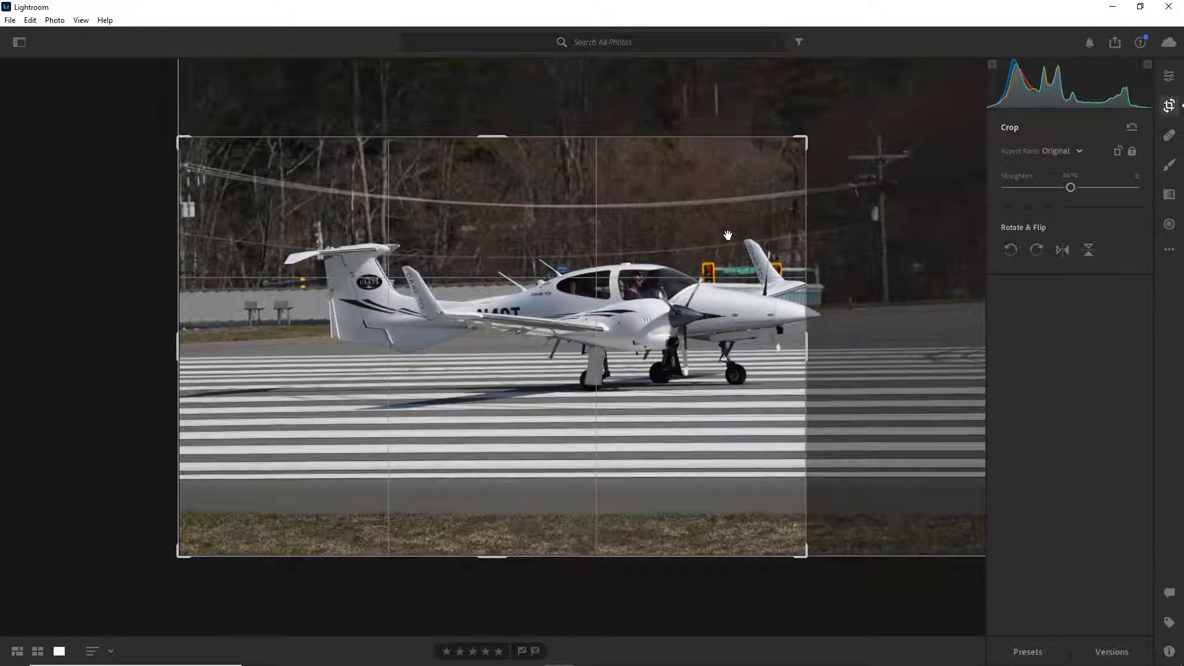
mouse_move(631, 270)
mouse_down()
mouse_move(571, 230)
mouse_move(623, 266)
mouse_move(595, 270)
mouse_move(623, 274)
mouse_up()
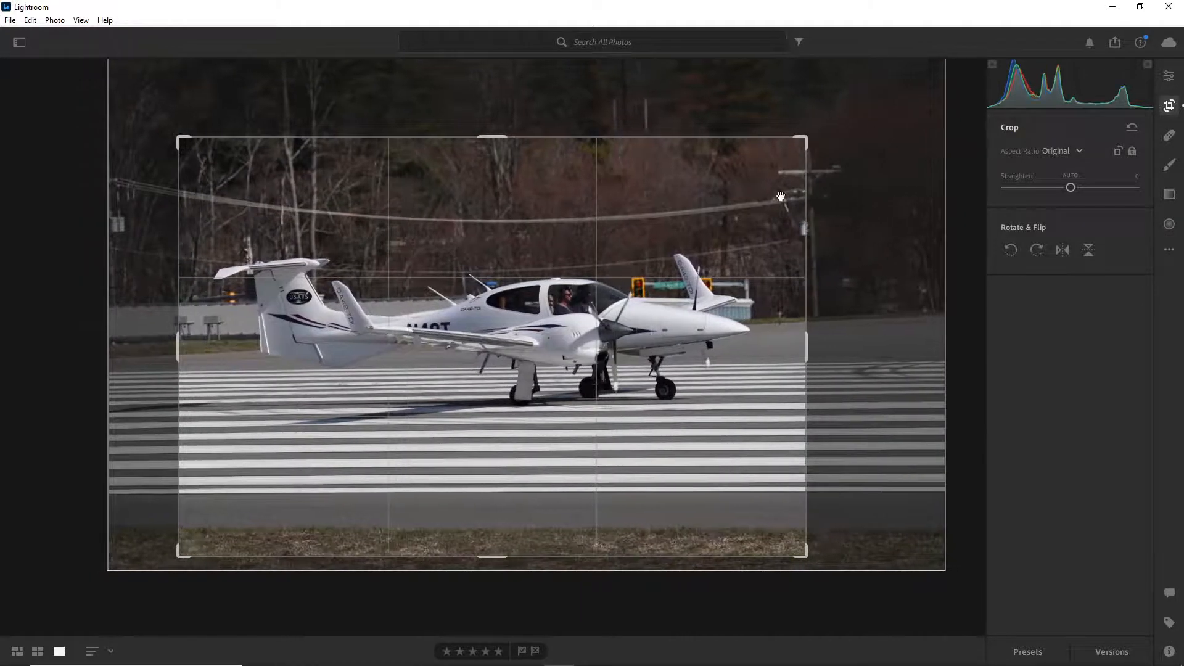
drag(806, 136, 776, 158)
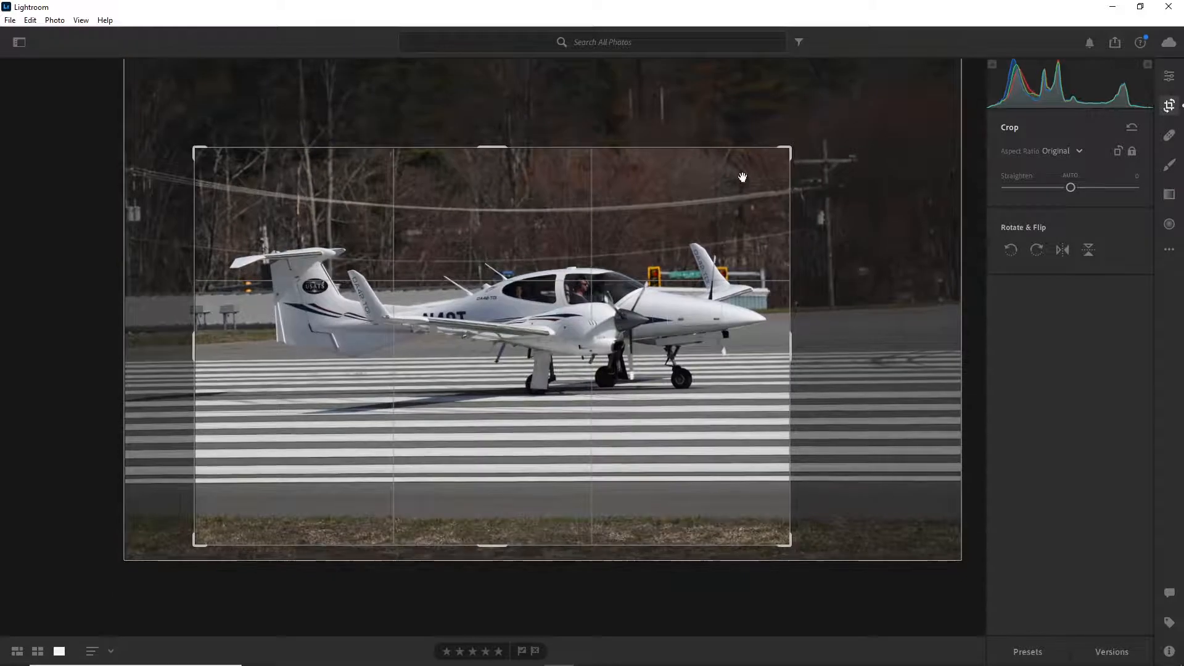
drag(647, 277, 644, 285)
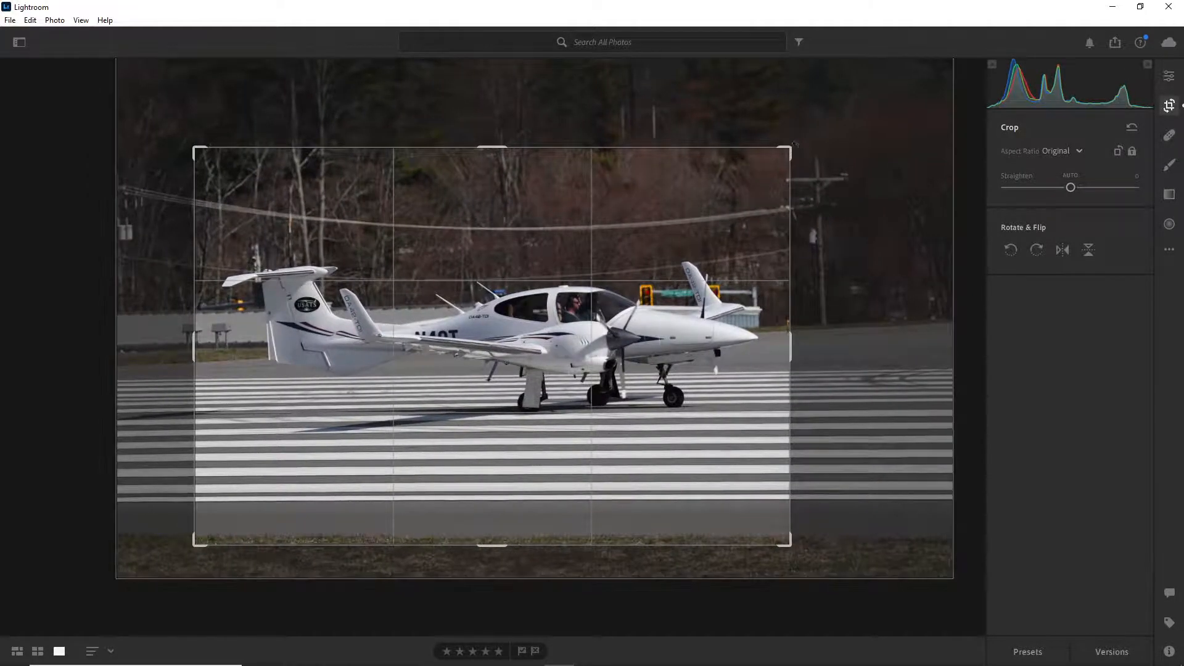
Tighten the crop to narrow margins beyond the tail and nose, centering the airplane and excluding most of the foreground grass
drag(785, 150, 684, 213)
drag(747, 172, 799, 161)
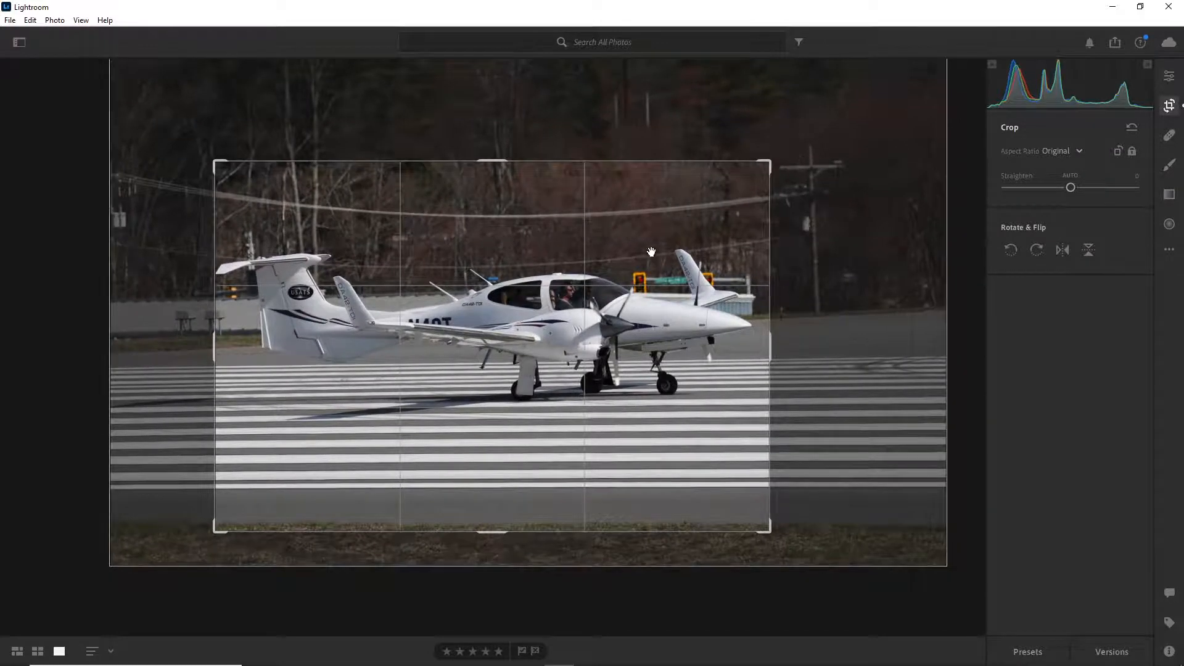
drag(649, 254, 661, 255)
drag(771, 162, 779, 157)
drag(651, 268, 655, 276)
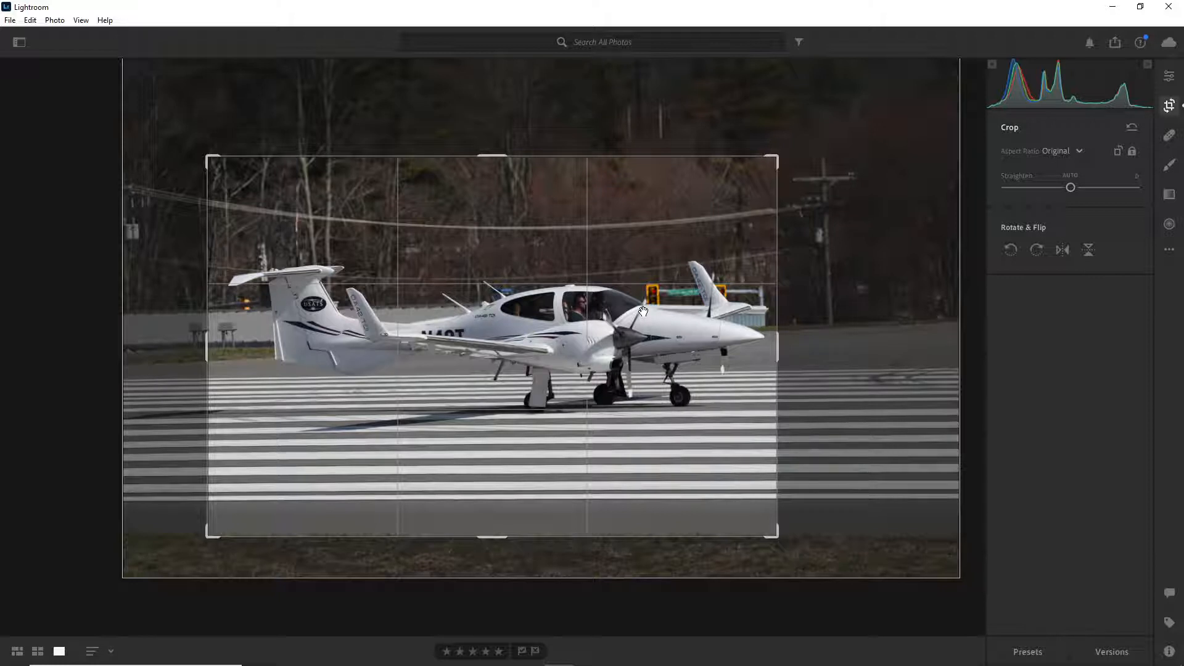
drag(621, 356, 614, 356)
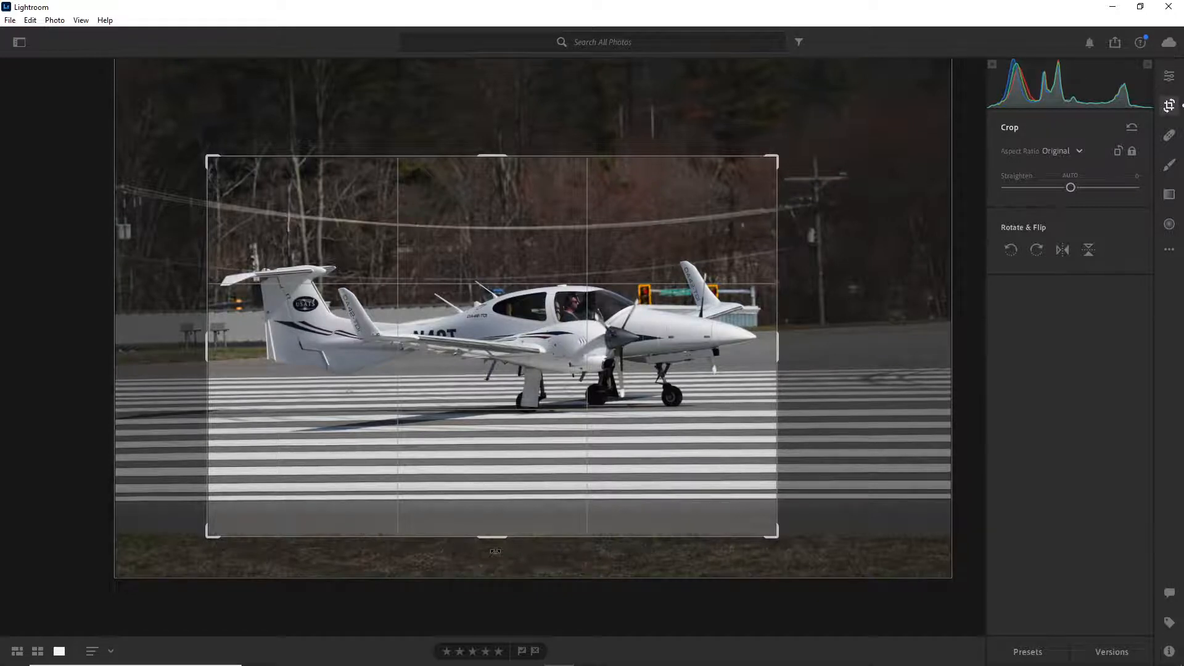
Rotate the photo slightly within the crop to straighten it by +0.14
drag(496, 550, 495, 551)
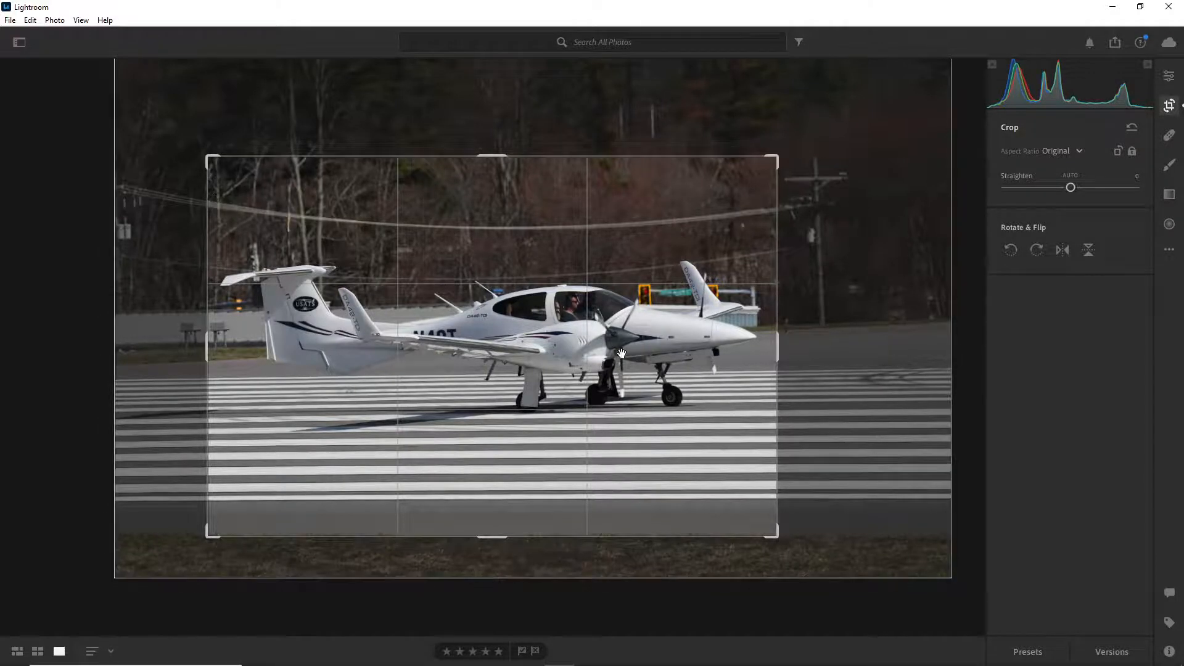
click(527, 568)
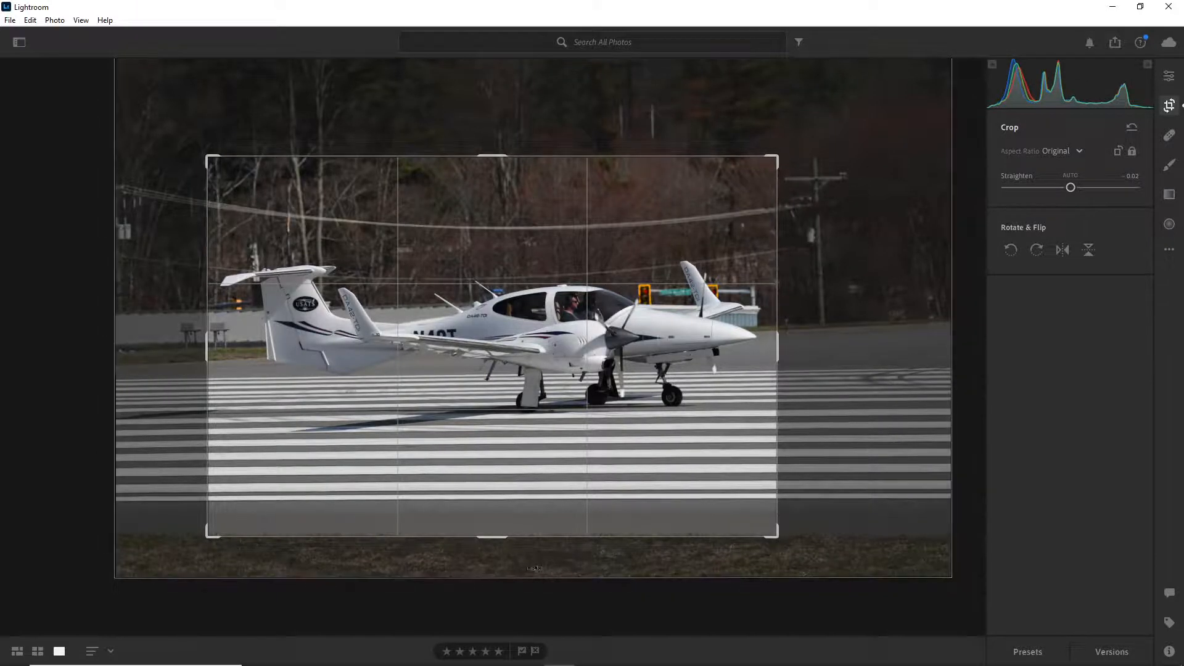
drag(508, 558, 501, 552)
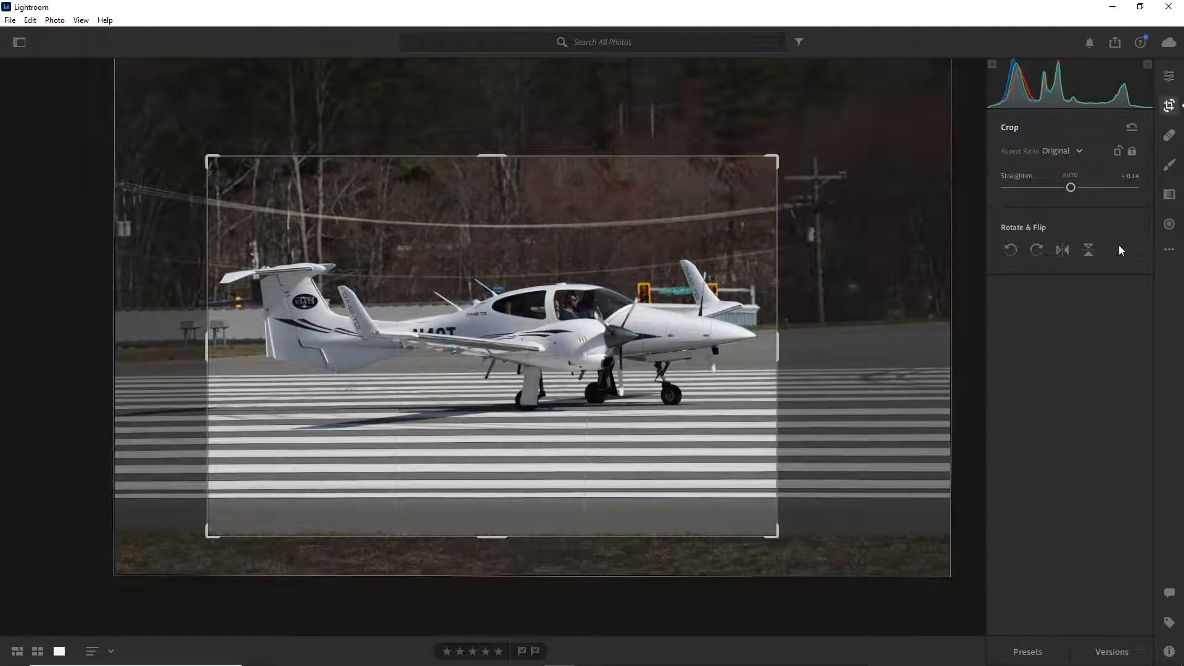
Finish the crop, apply the Auto edit settings to the photo, and collapse the Detail and Optics sections
click(1168, 77)
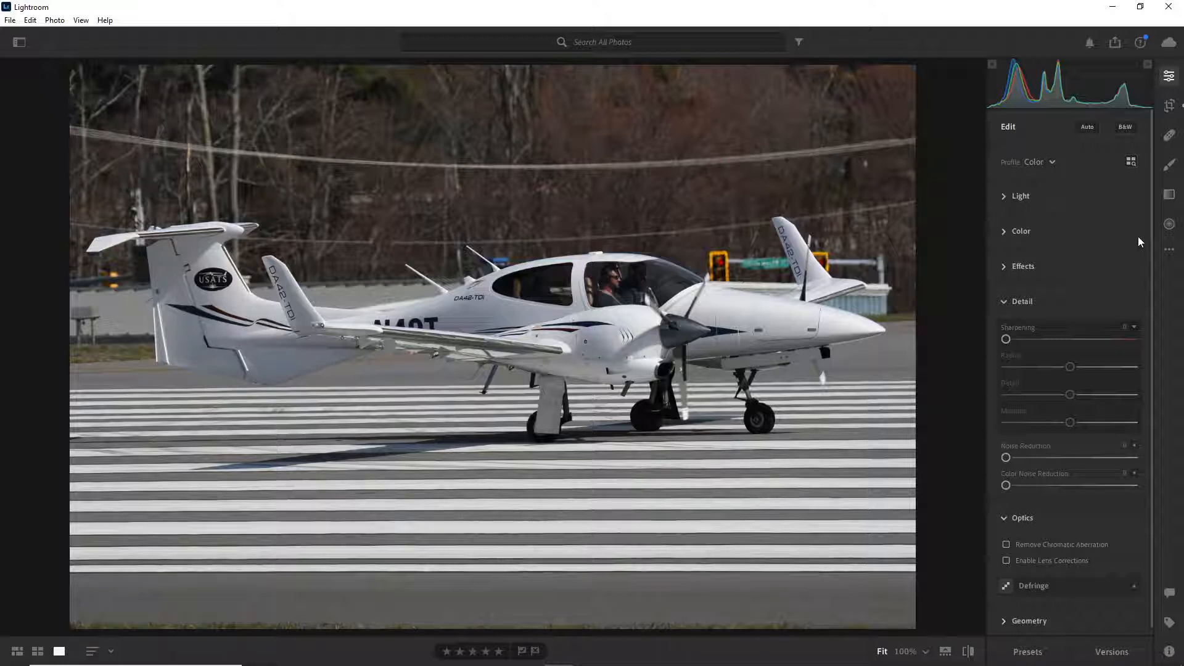
click(1087, 128)
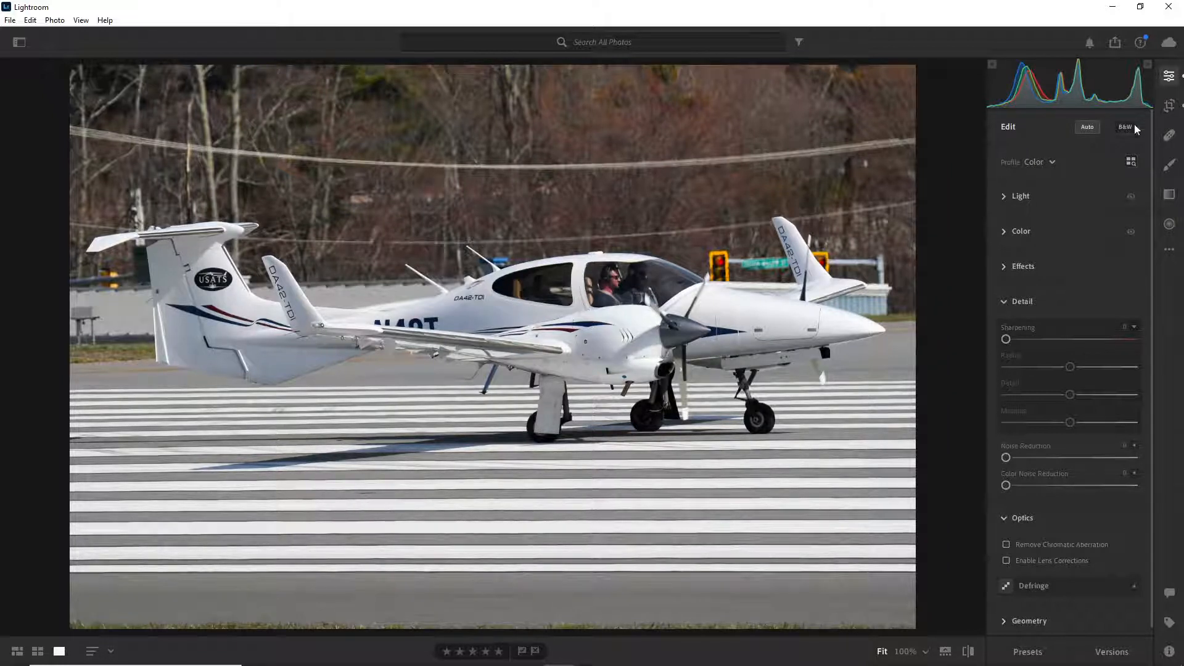
click(1173, 254)
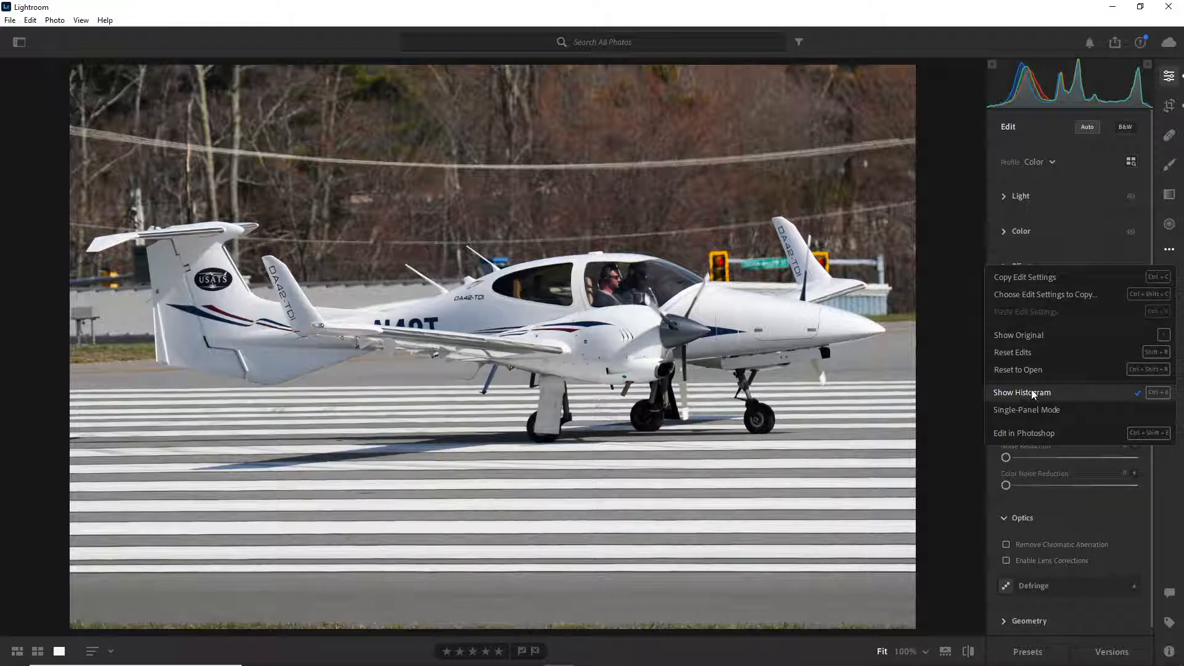
click(1178, 476)
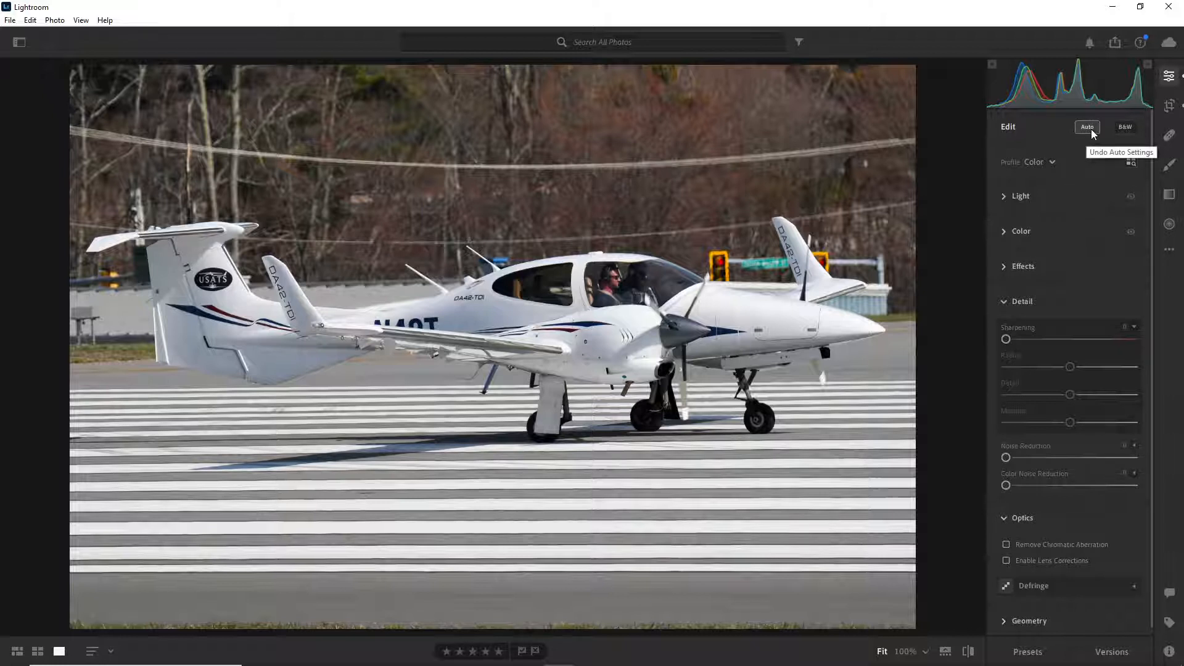
click(1018, 302)
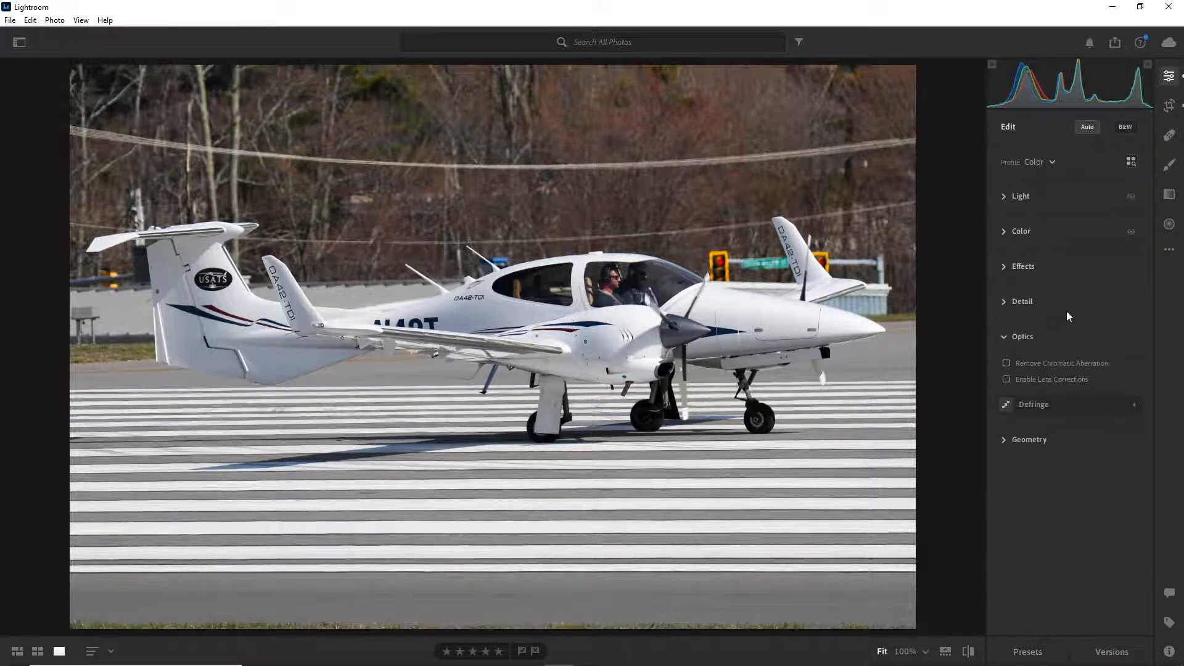
click(1007, 338)
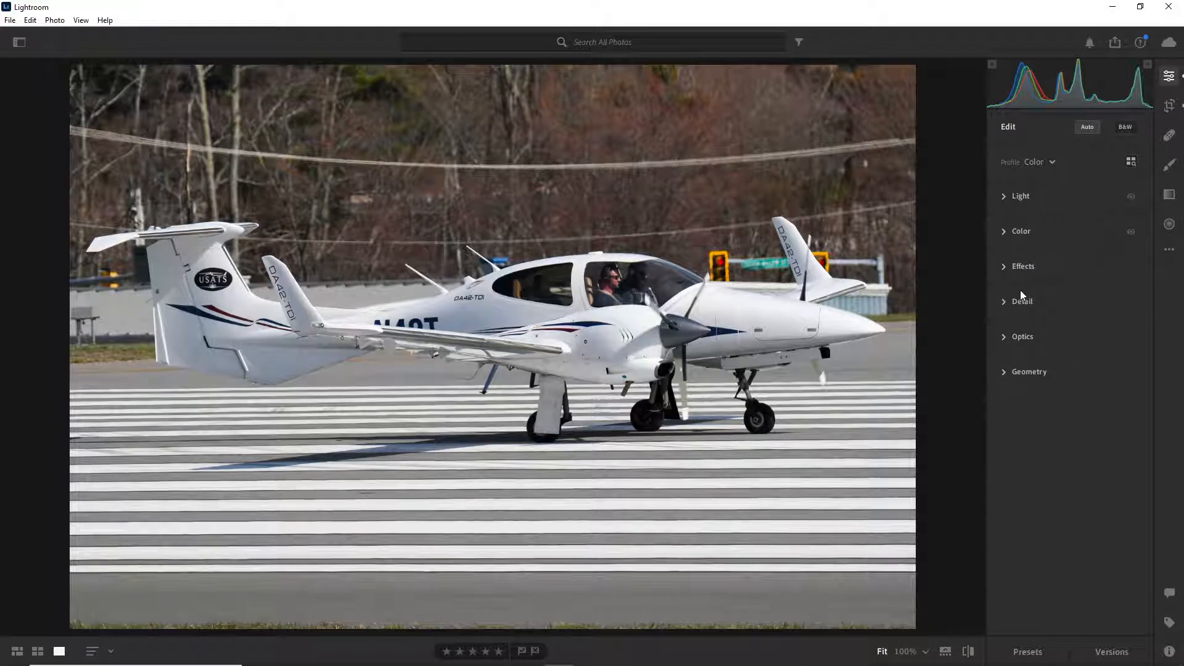
Turn on Remove Chromatic Aberration and Enable Lens Corrections for the photo
click(1005, 337)
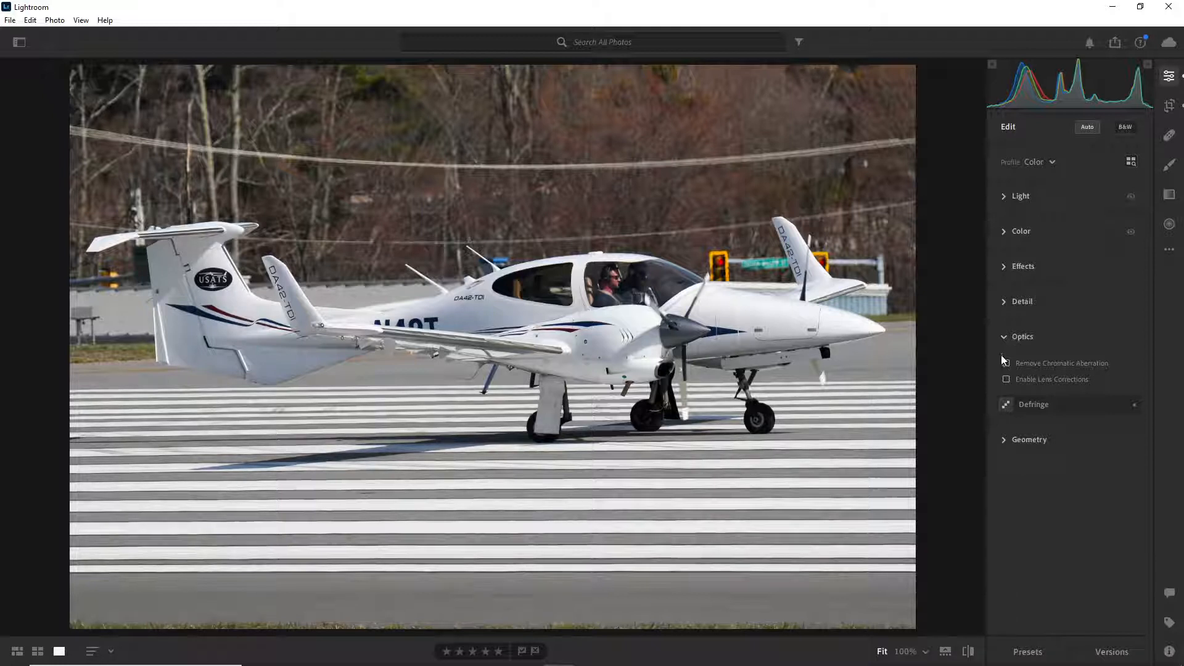
click(1008, 363)
click(1006, 379)
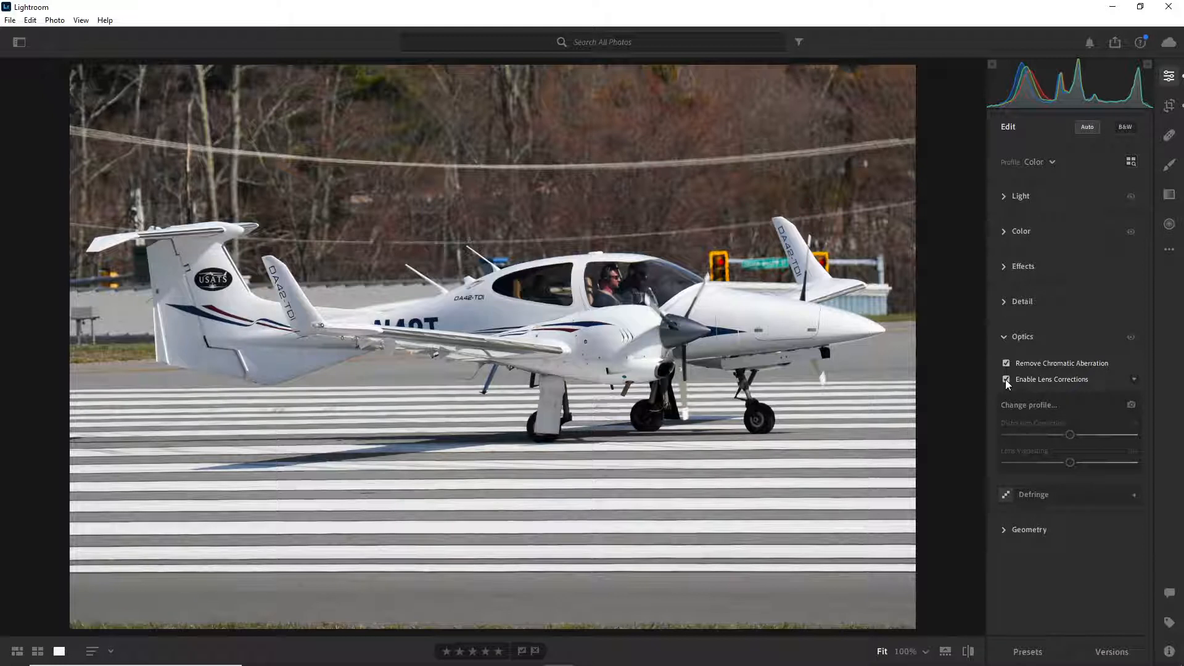
Assign the Tamron lens profile for the Tamron Di 28-75mm f/2.8 SP XR LD IF to the lens corrections
click(1029, 409)
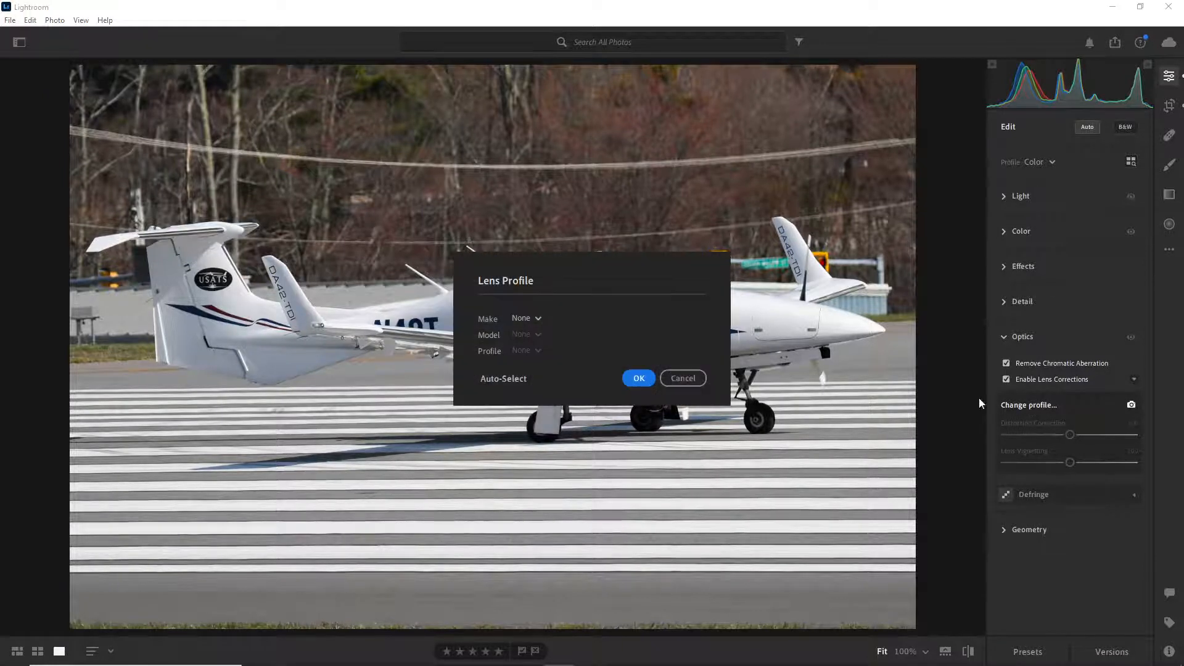
click(523, 319)
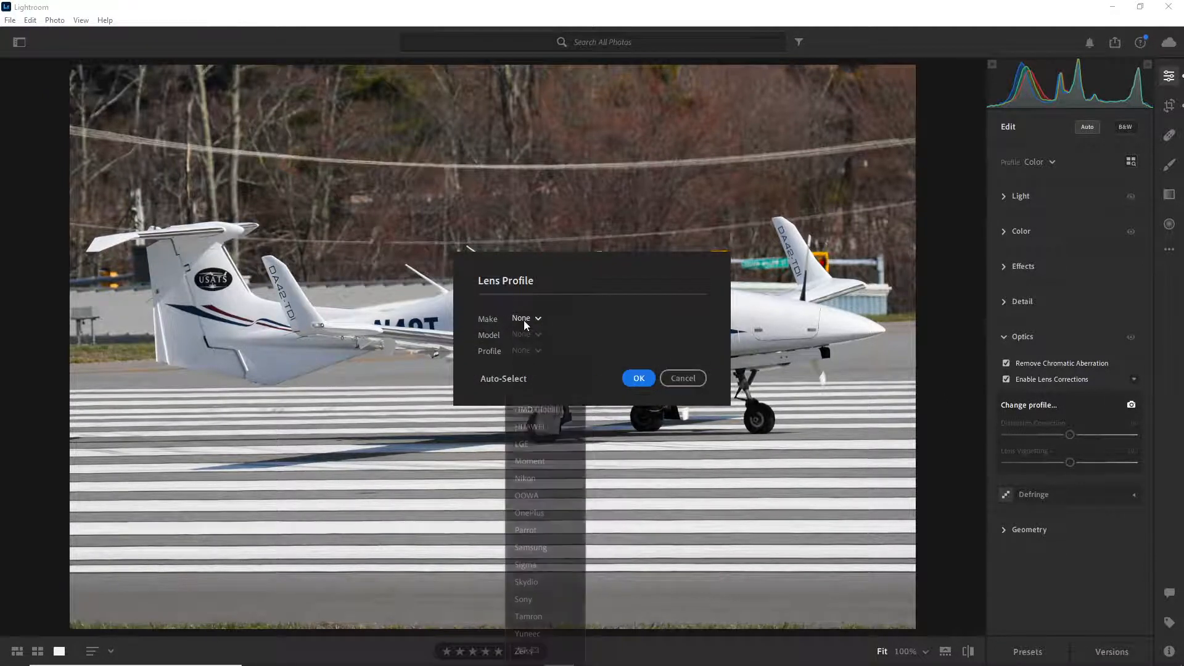
click(548, 620)
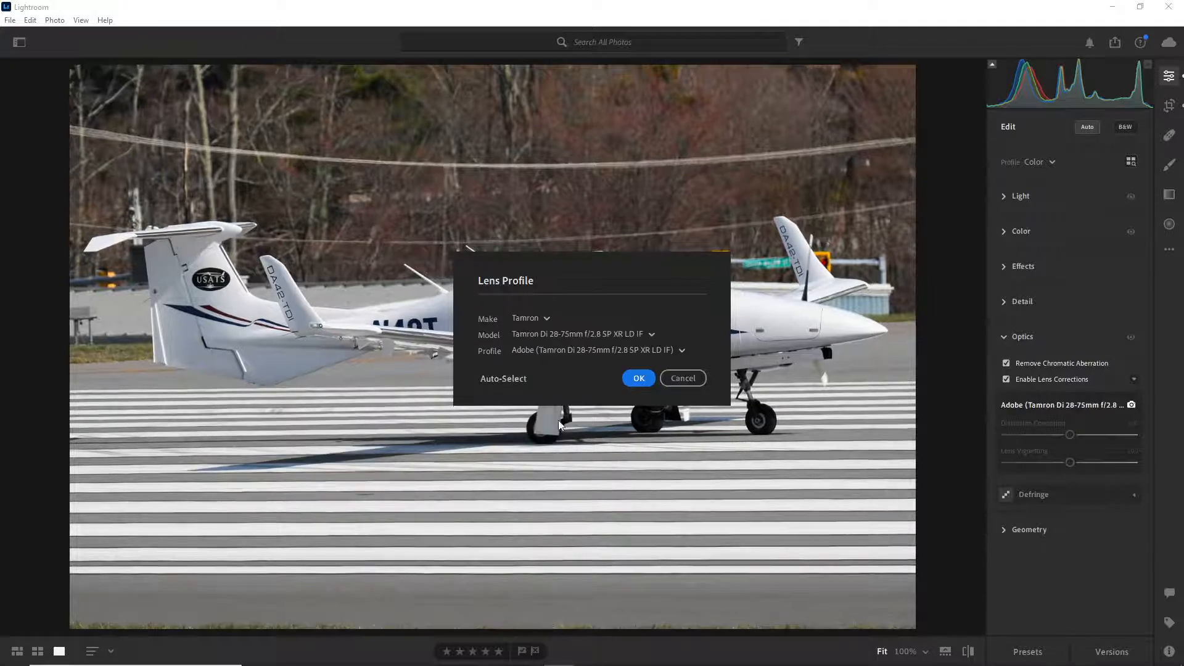
click(558, 349)
click(652, 336)
click(634, 385)
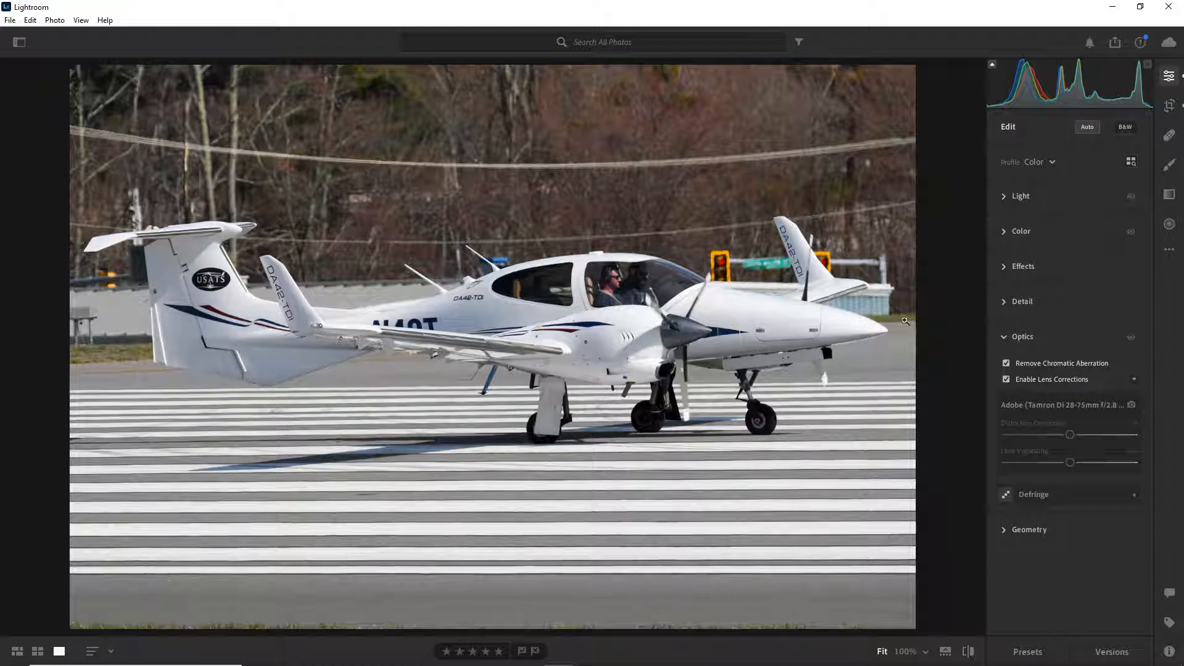
click(1006, 337)
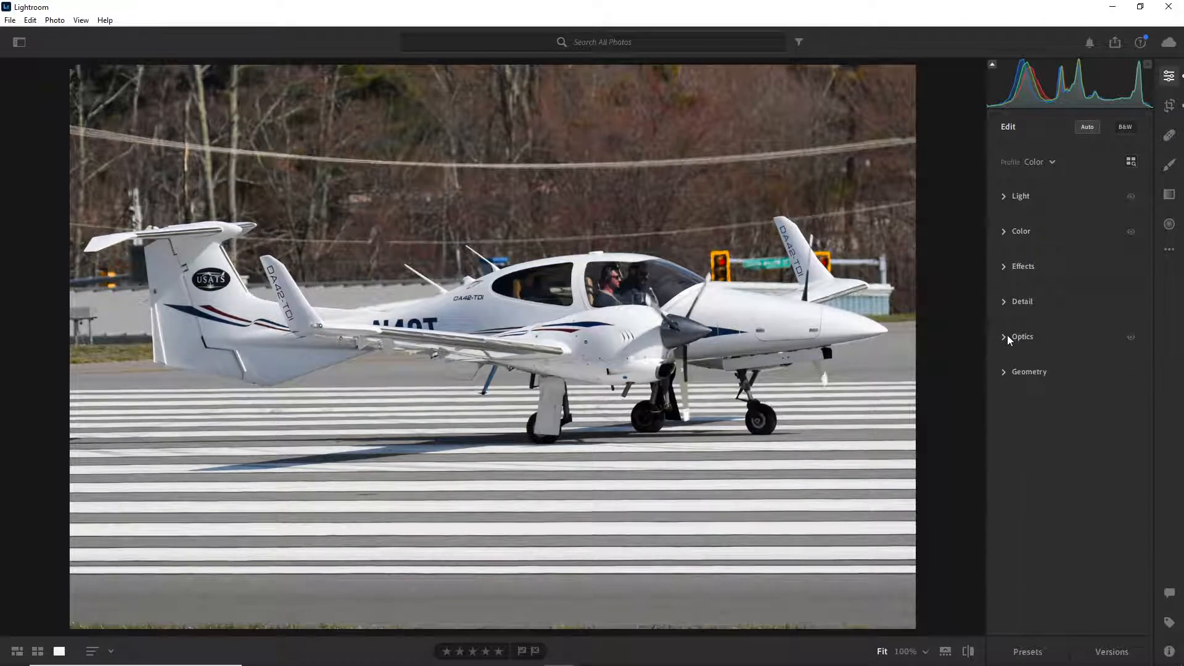
Raise the photo's Exposure to +0.79 and collapse the Light settings
click(1005, 197)
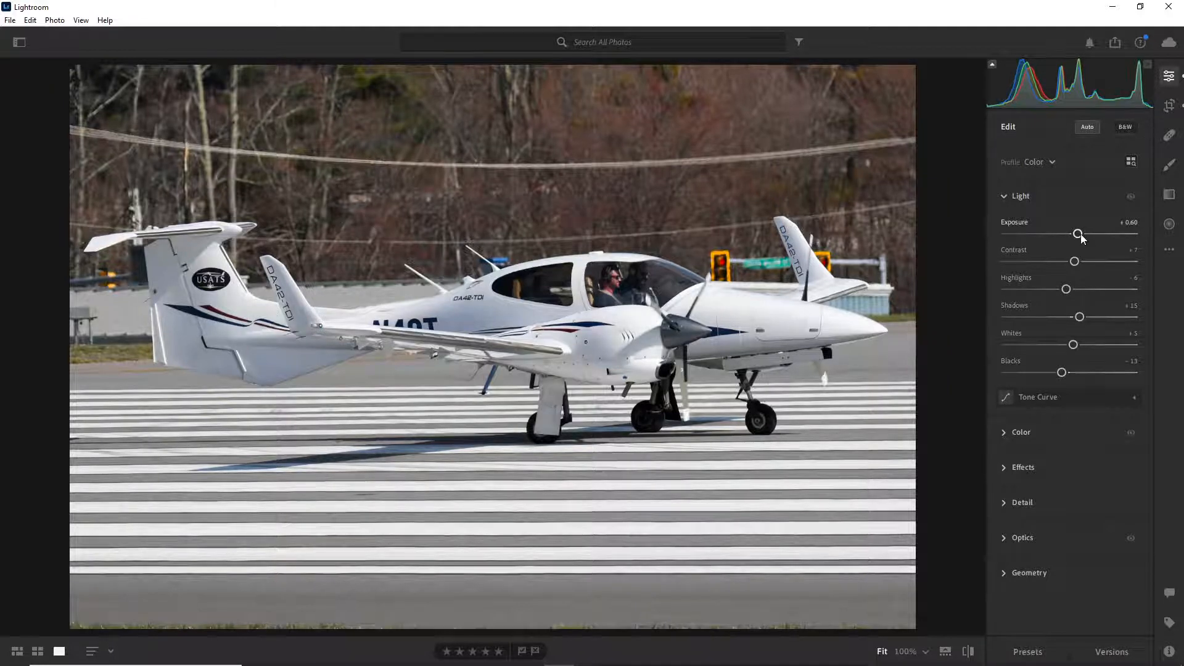
drag(1080, 234, 1081, 234)
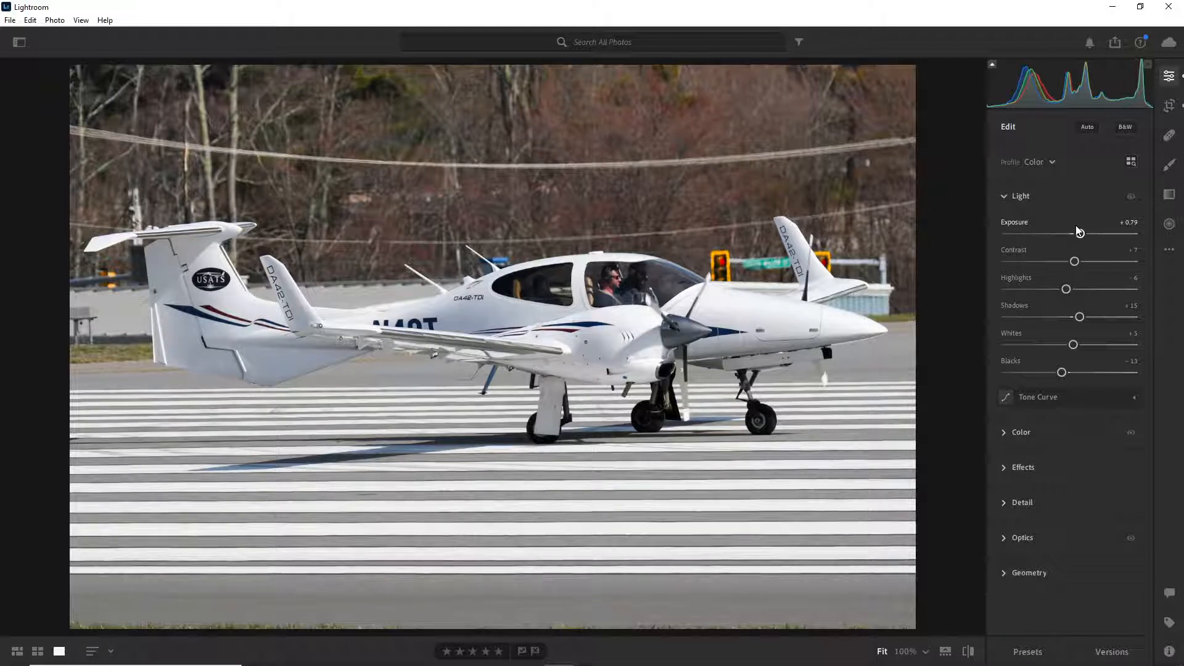
click(1021, 196)
click(1022, 197)
click(1009, 196)
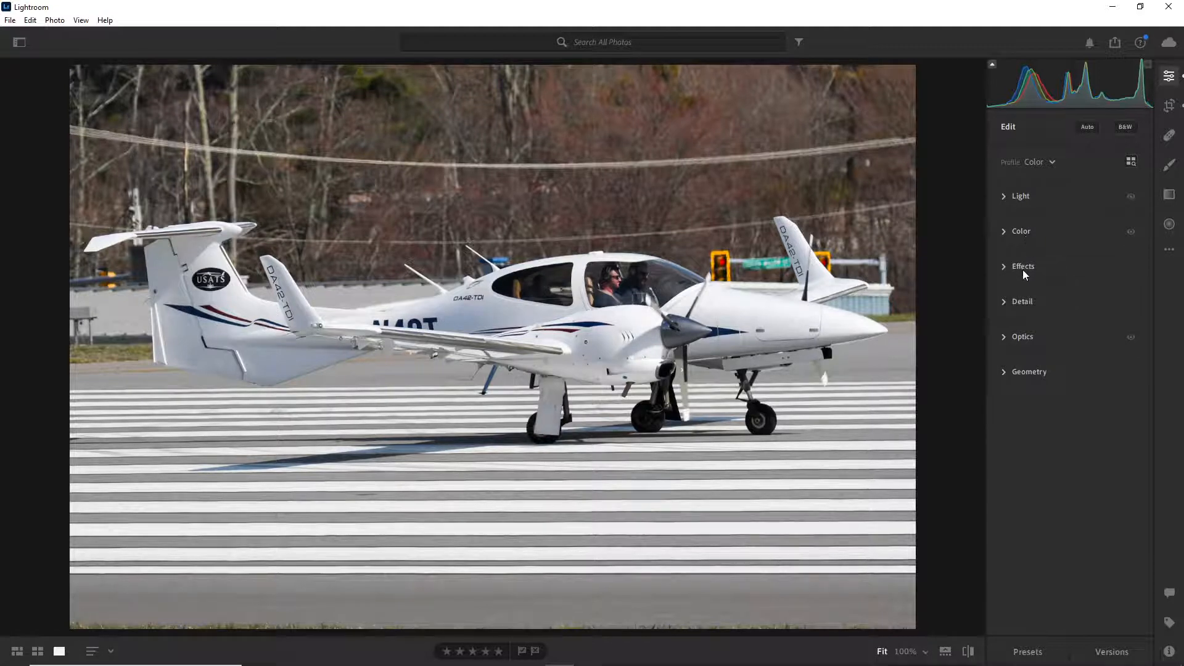
Inspect the fuselage lettering close up and set the photo's Sharpening to 15 in the Detail settings
click(1015, 303)
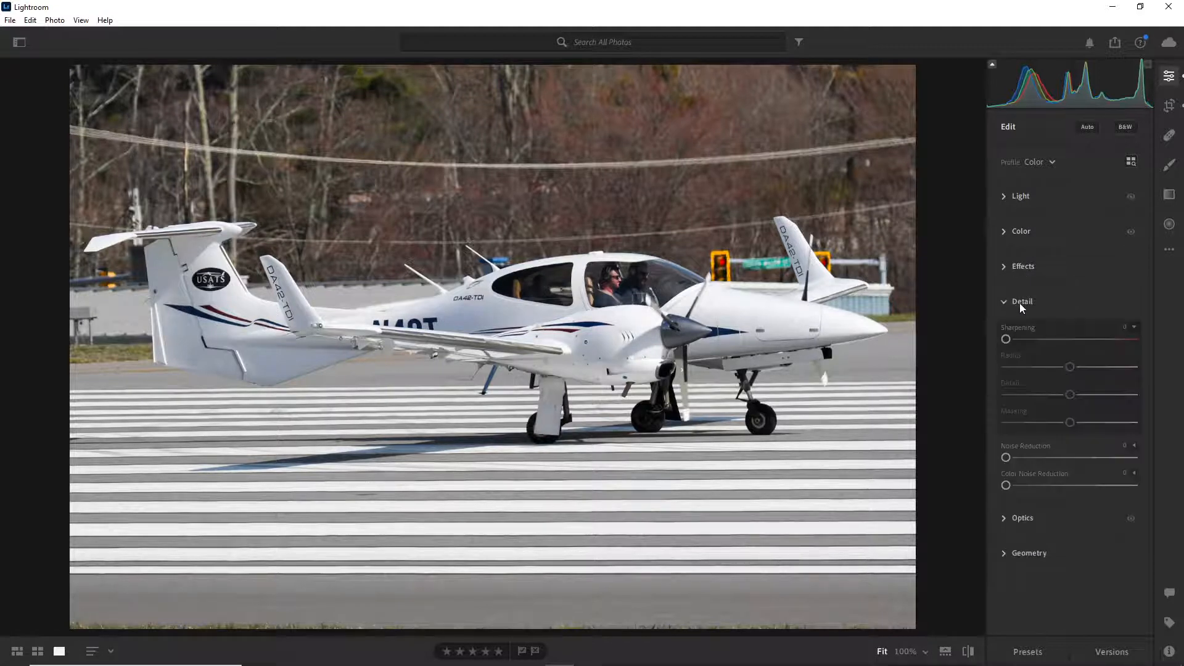
click(483, 299)
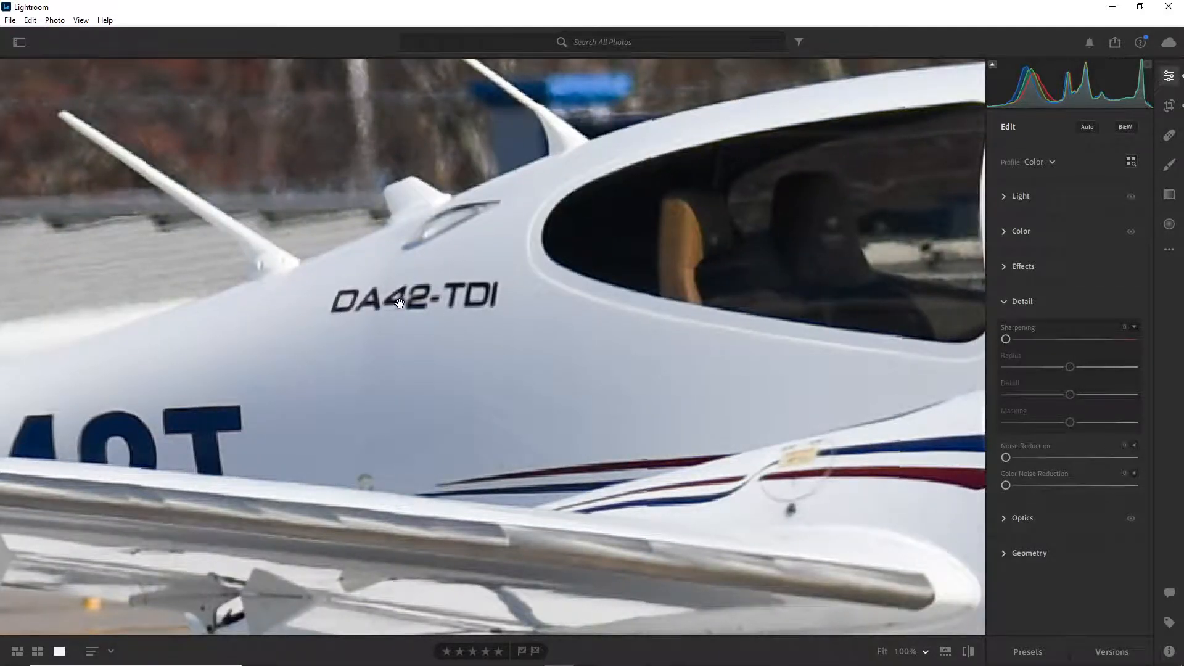
click(474, 320)
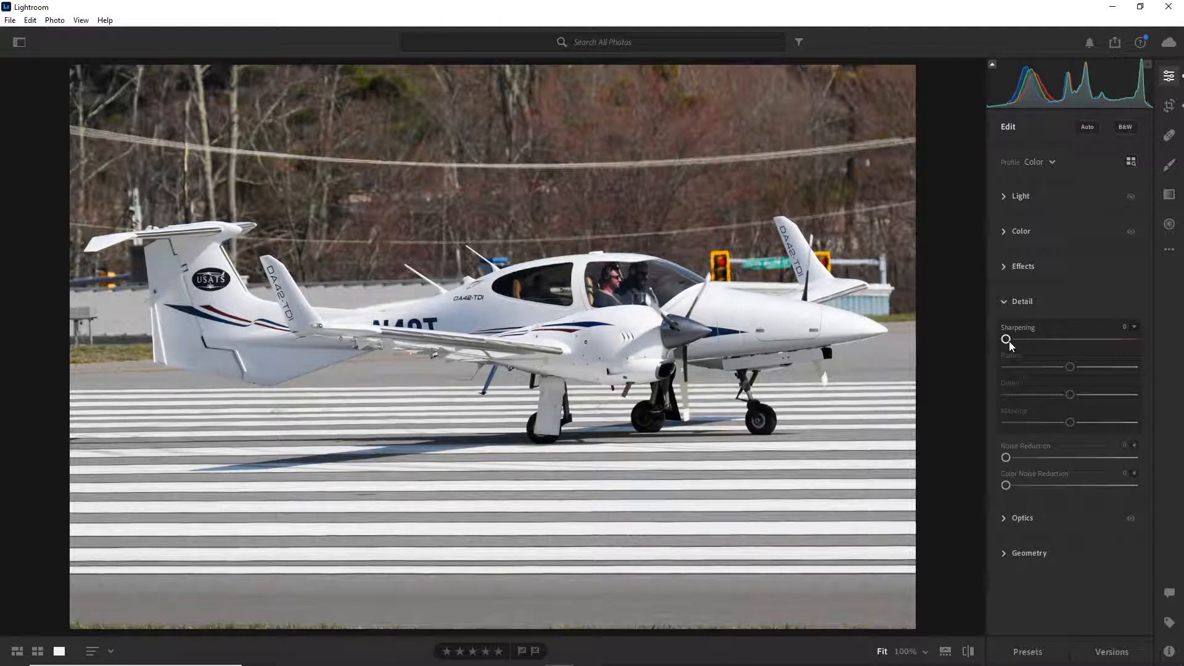
drag(1009, 342, 1022, 342)
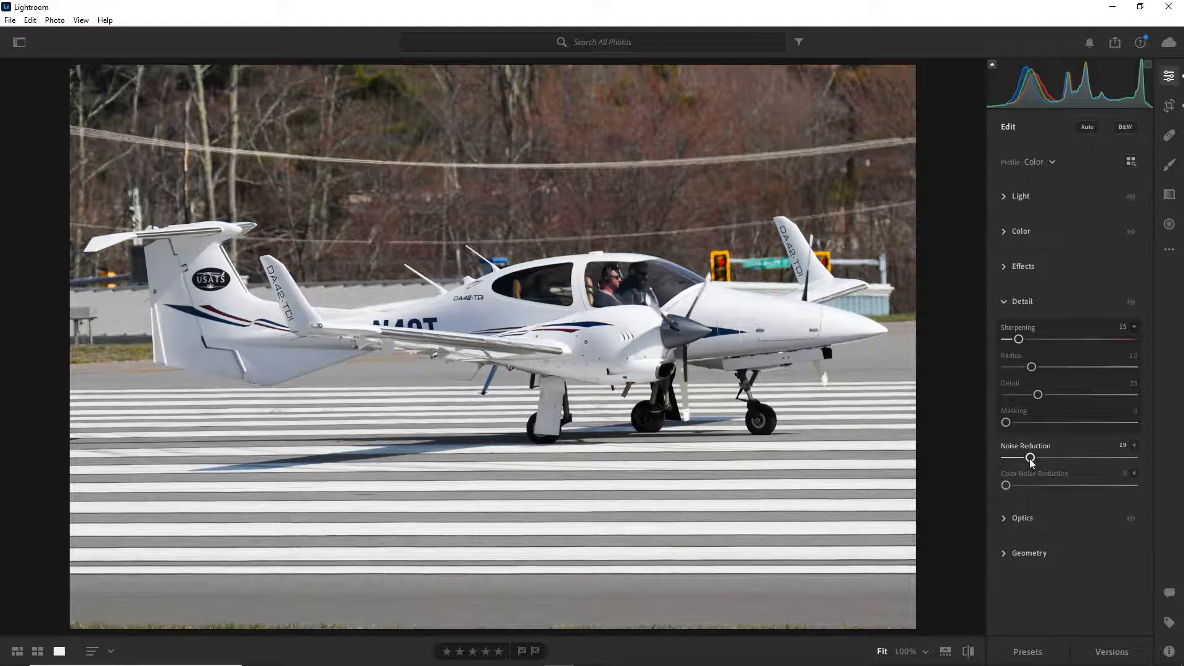
Set the photo's Noise Reduction to 15 and collapse the Detail settings
drag(1032, 461, 1061, 457)
drag(1024, 462, 1026, 461)
click(1023, 302)
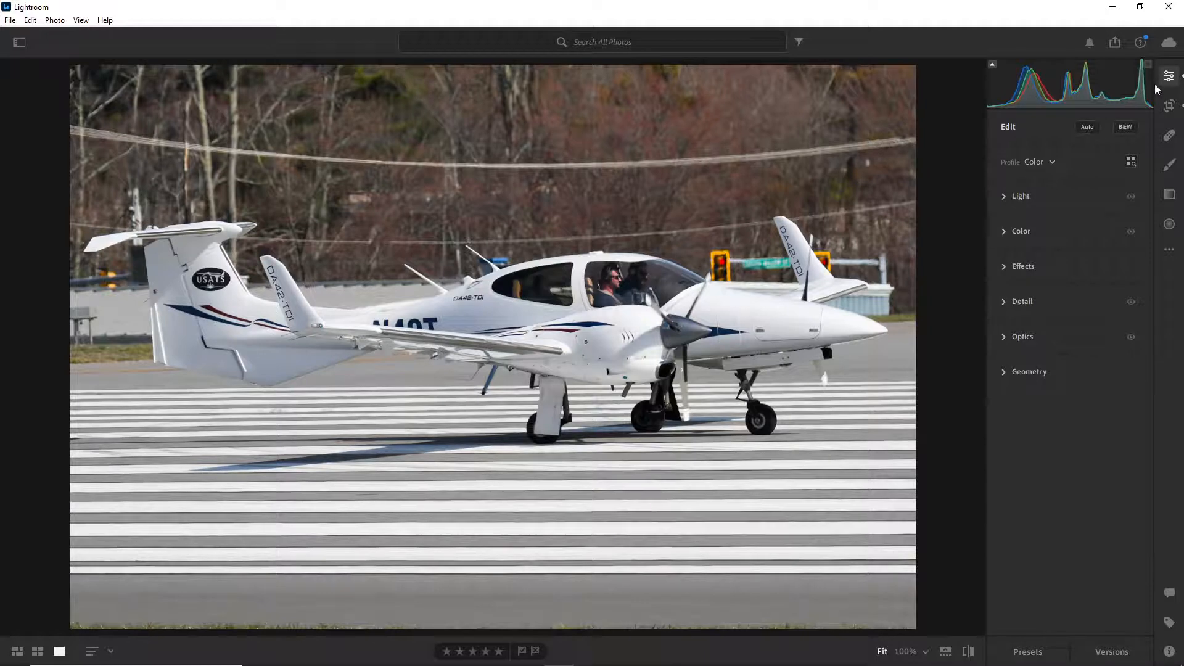
Review the photo's crop, lens correction, Light and Detail settings one after another before exporting
click(1170, 106)
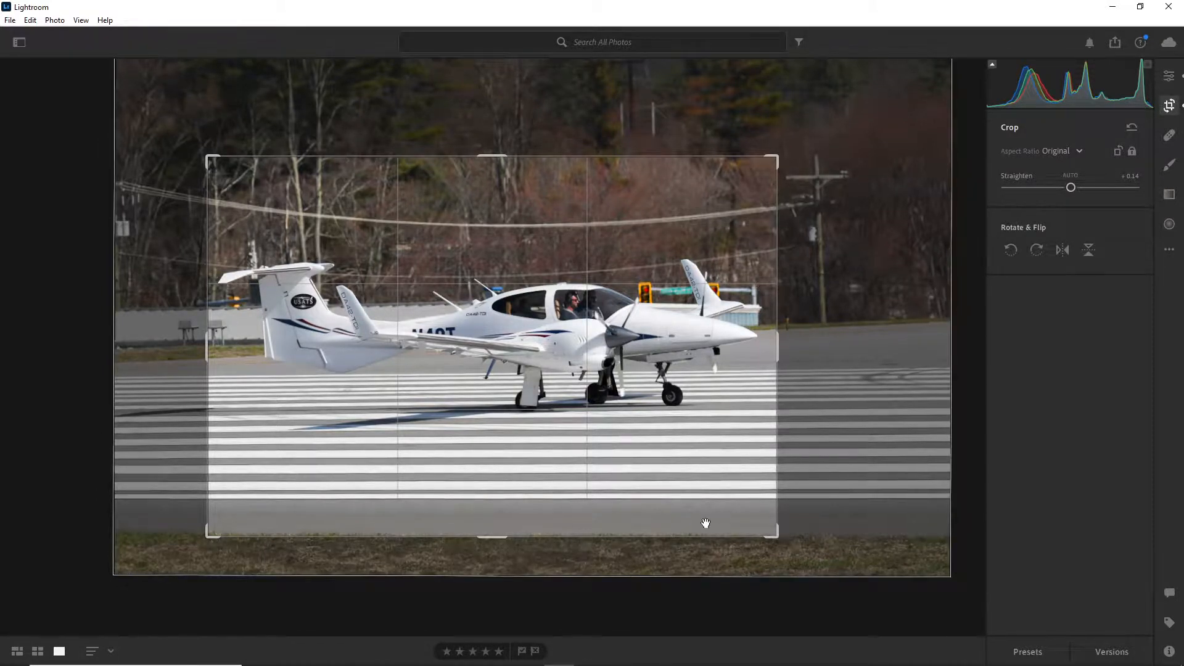
click(1169, 76)
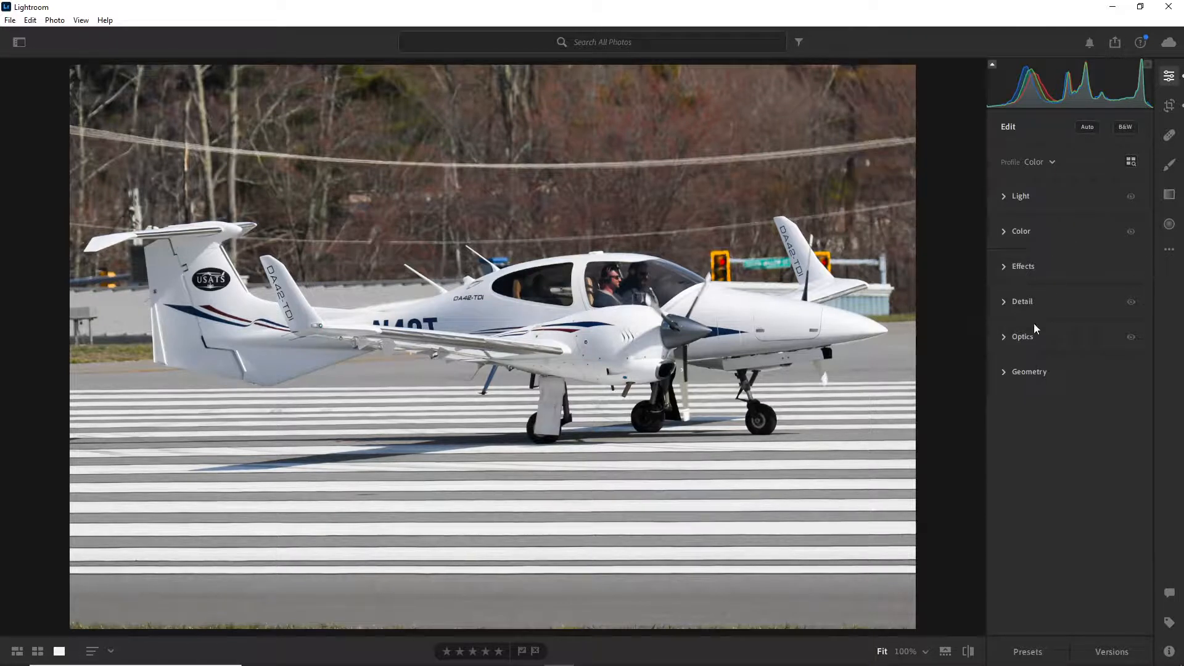
click(1023, 339)
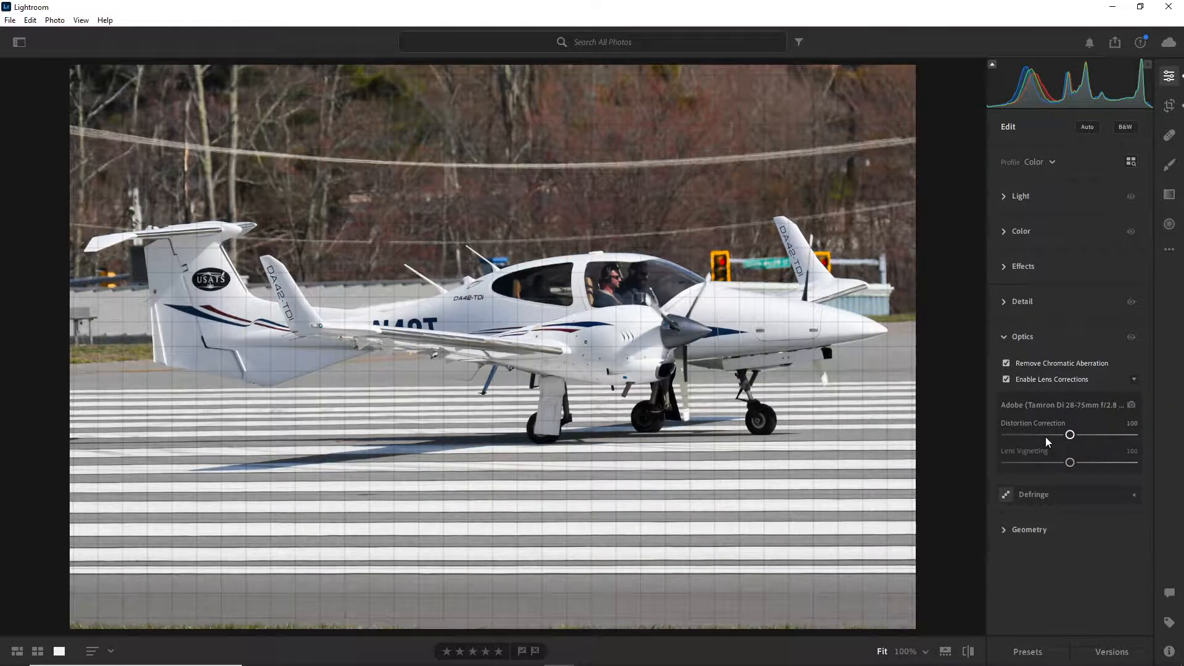
click(1016, 336)
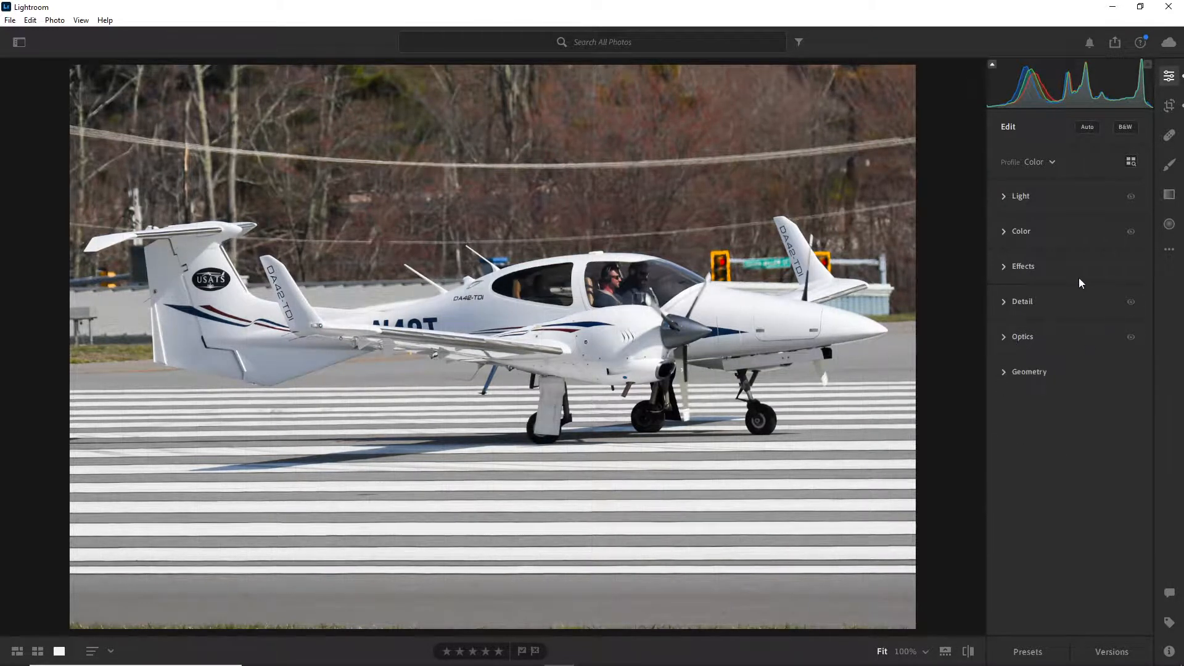
click(1018, 195)
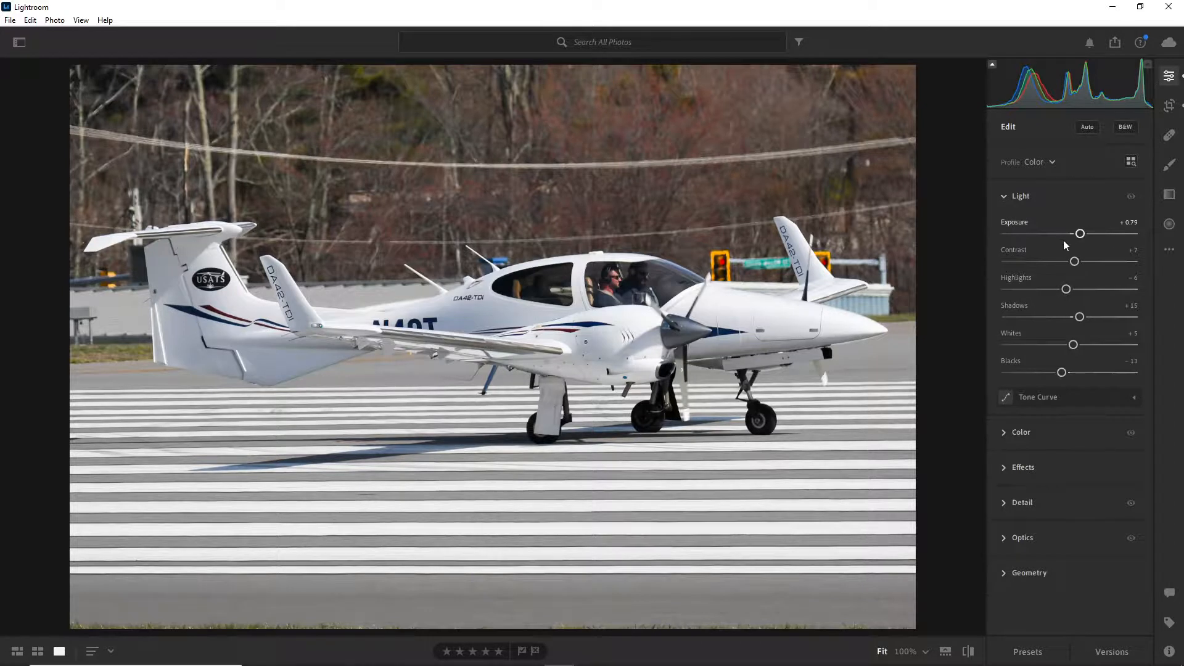
click(1021, 196)
click(1023, 302)
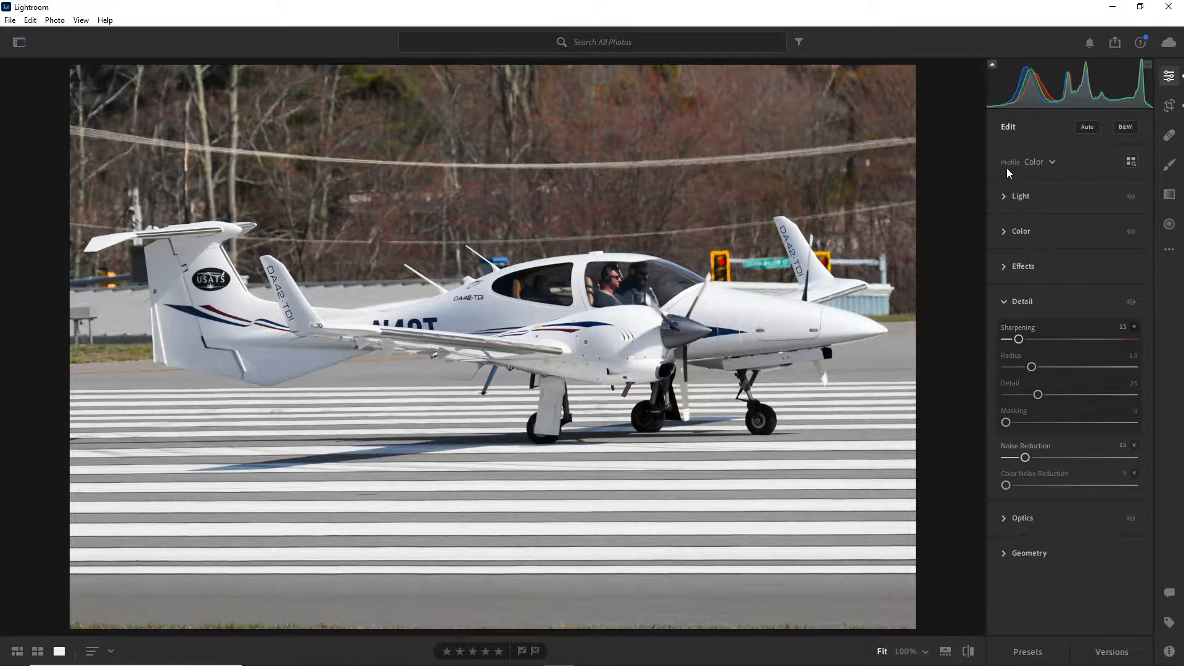
Start exporting the photo with custom settings, choose Custom dimensions, and open the long side's pixel size for editing
click(1120, 43)
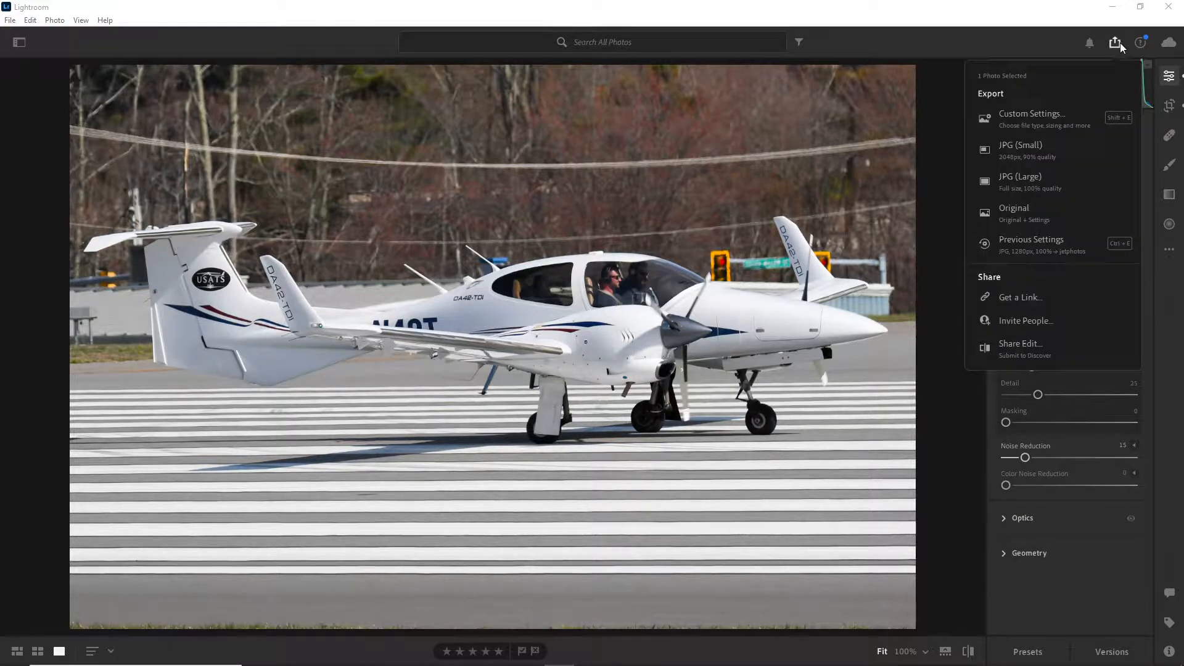
click(1064, 124)
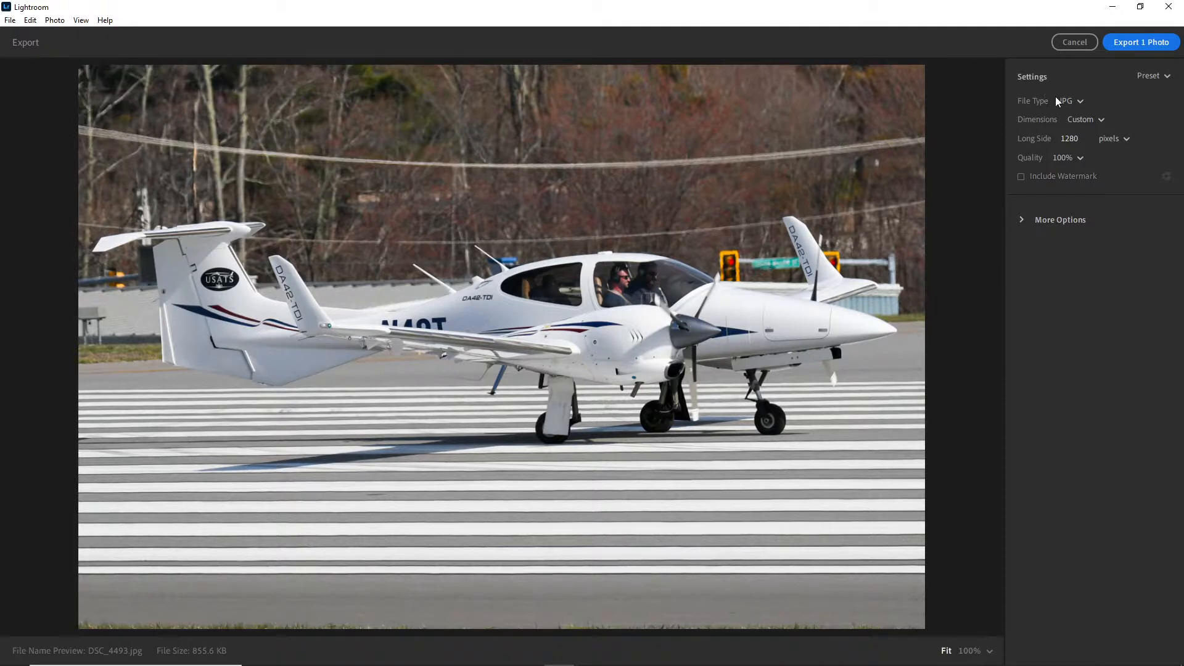
click(1104, 121)
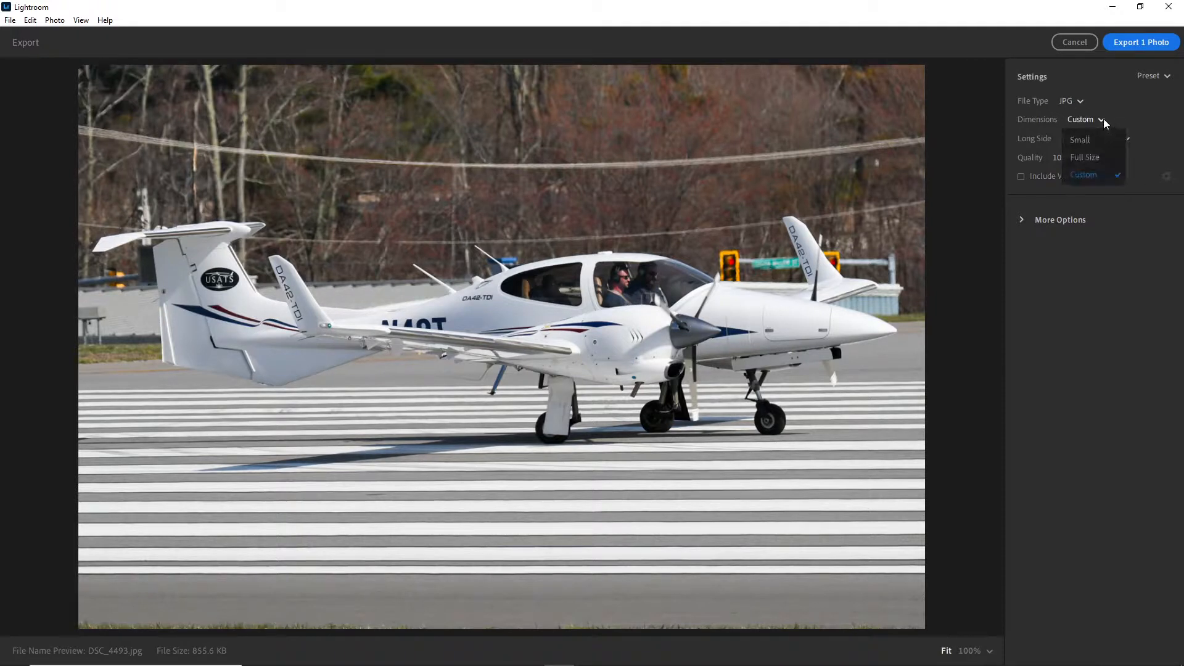
click(1110, 168)
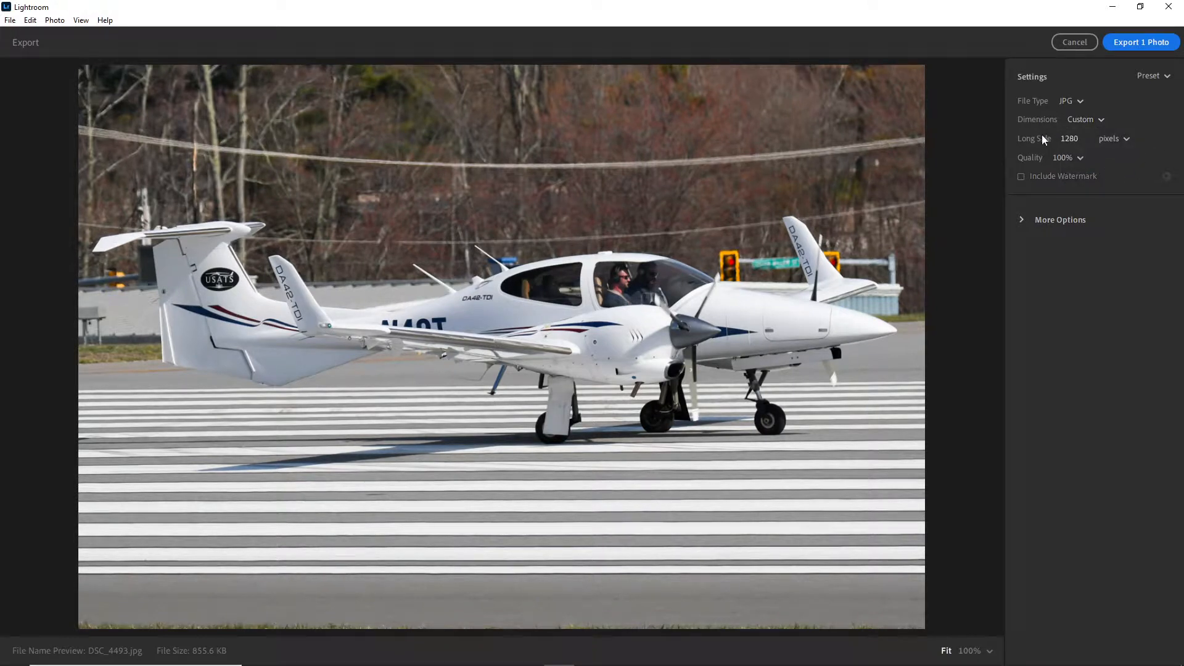
click(1080, 139)
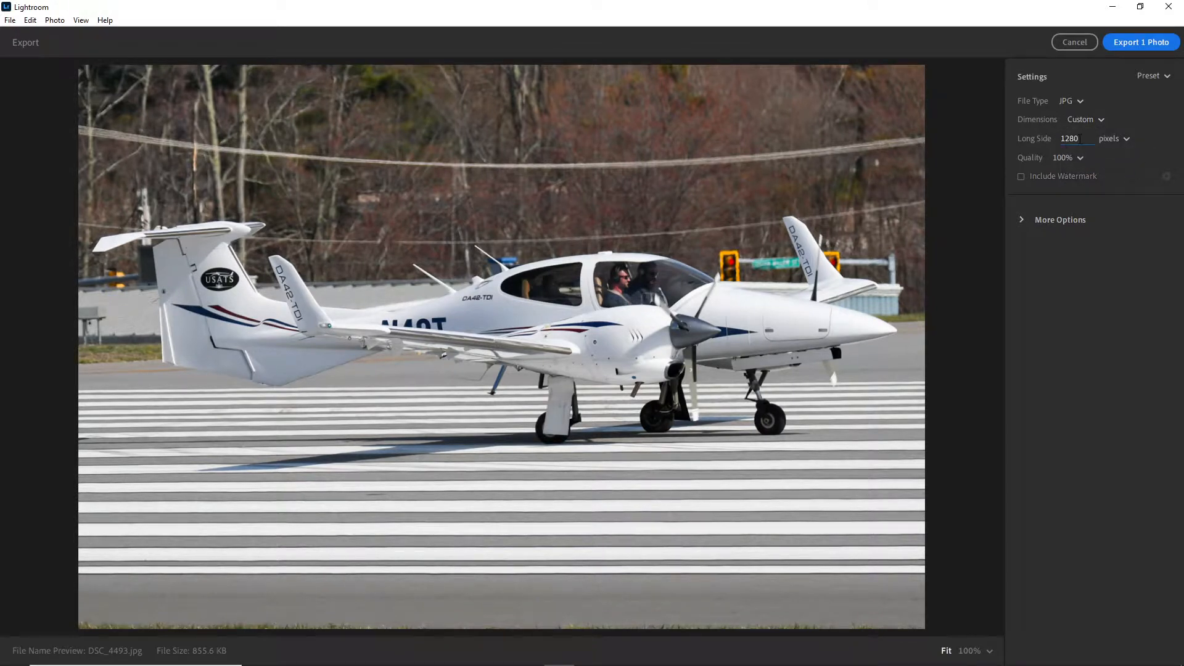